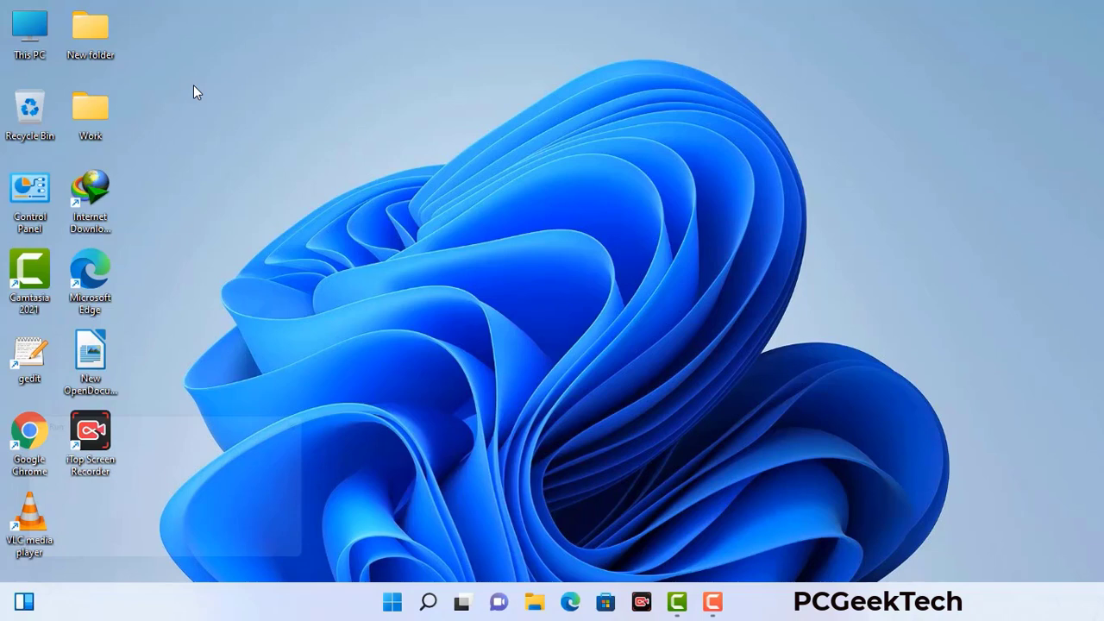
# Run msconfig from the Run dialog to launch System Configuration.
pyautogui.press('super+r')
pyautogui.moveTo(188, 420); pyautogui.dragTo(486, 136)
pyautogui.click(439, 217)
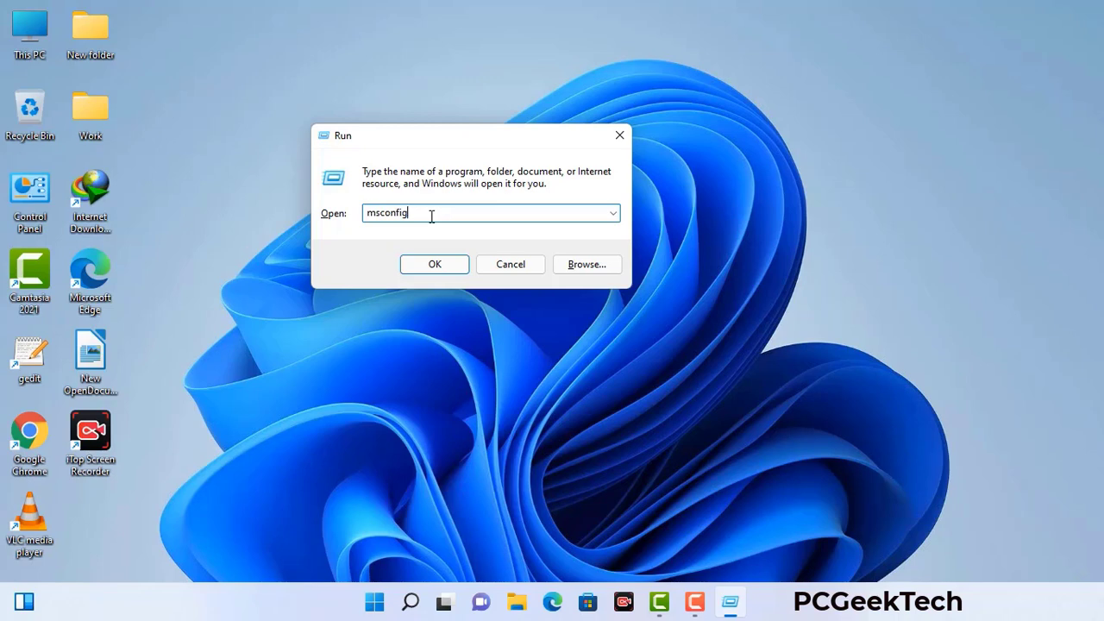
pyautogui.click(427, 269)
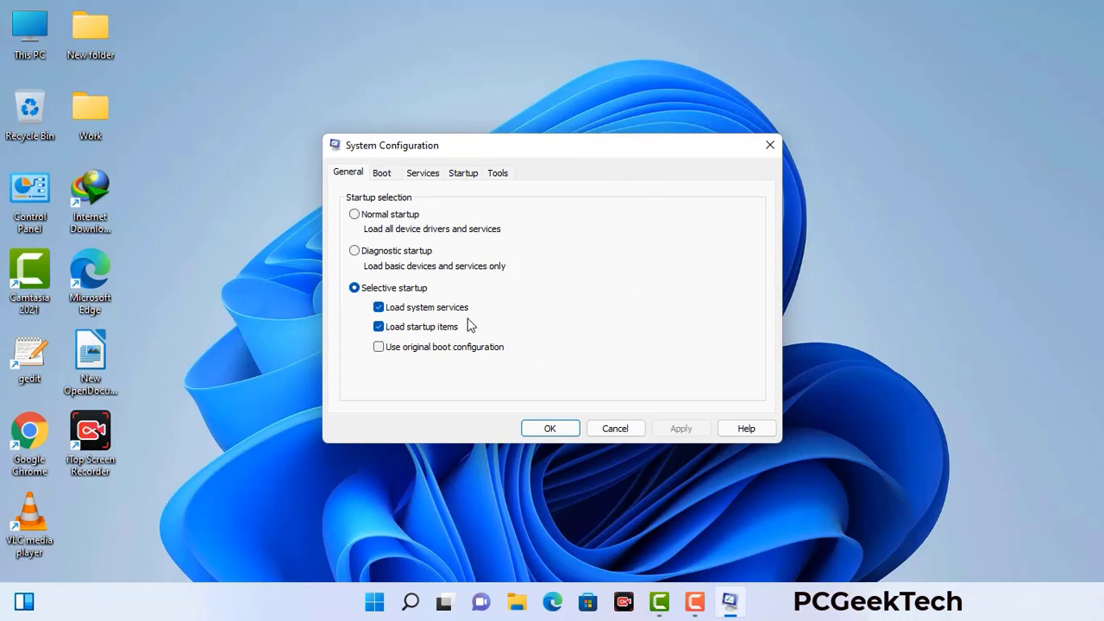
# Enable Safe boot with the Network option on the Boot tab, apply it, and restart.
pyautogui.click(384, 175)
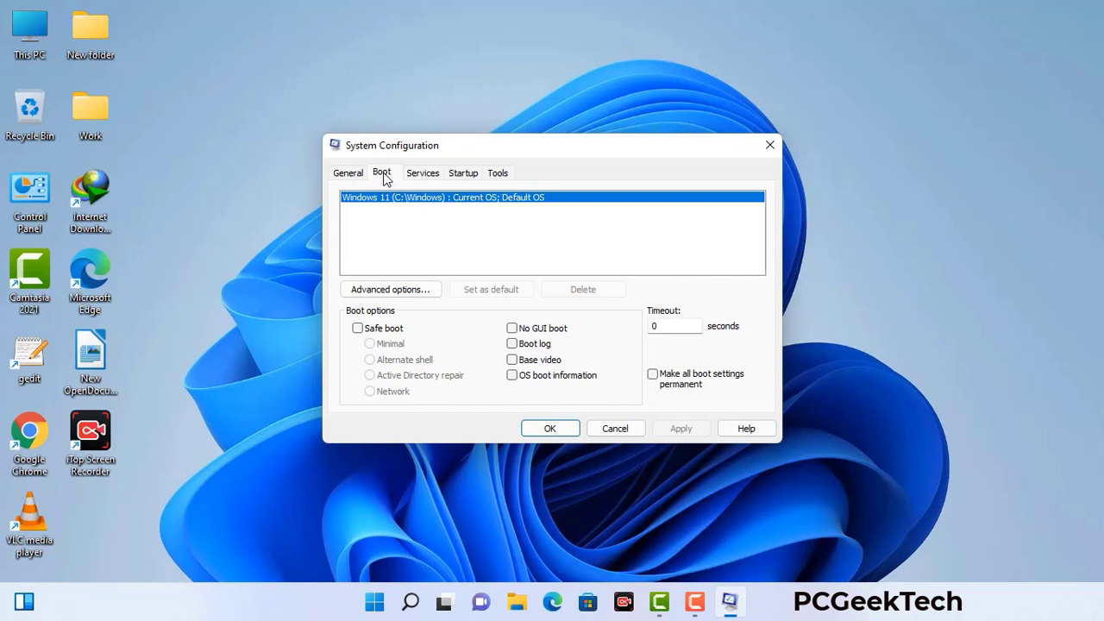
pyautogui.click(358, 328)
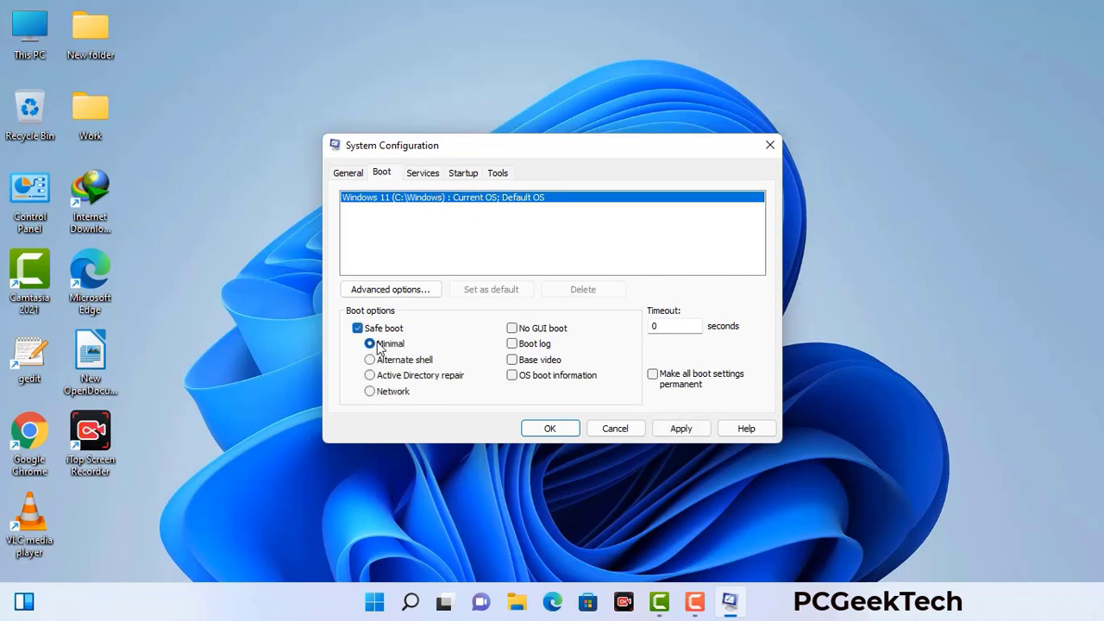
pyautogui.click(392, 392)
pyautogui.click(681, 430)
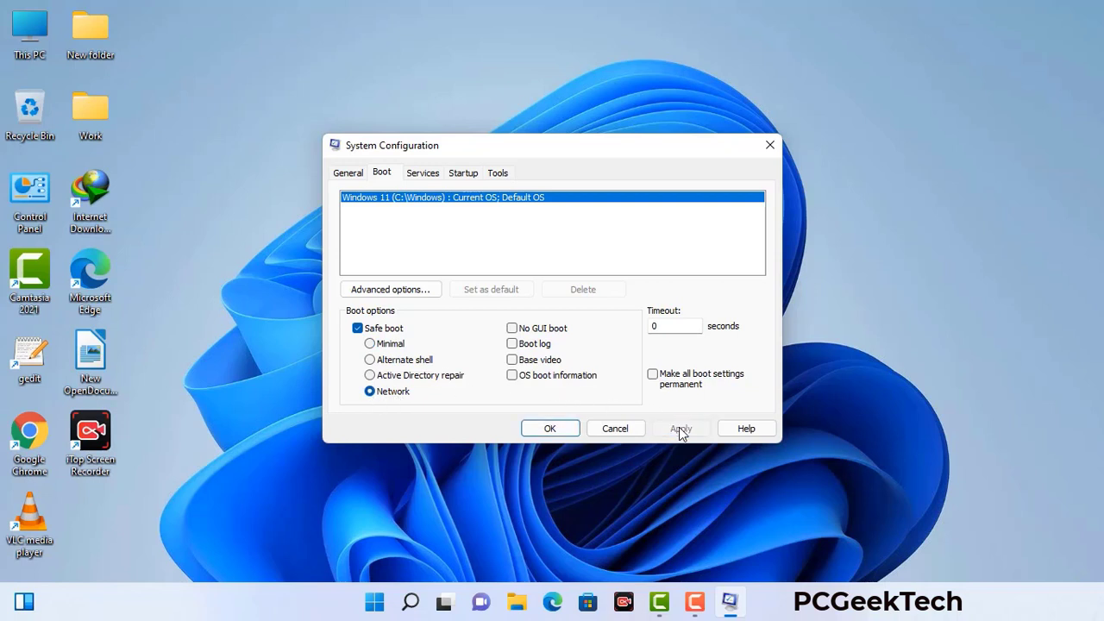
pyautogui.click(549, 429)
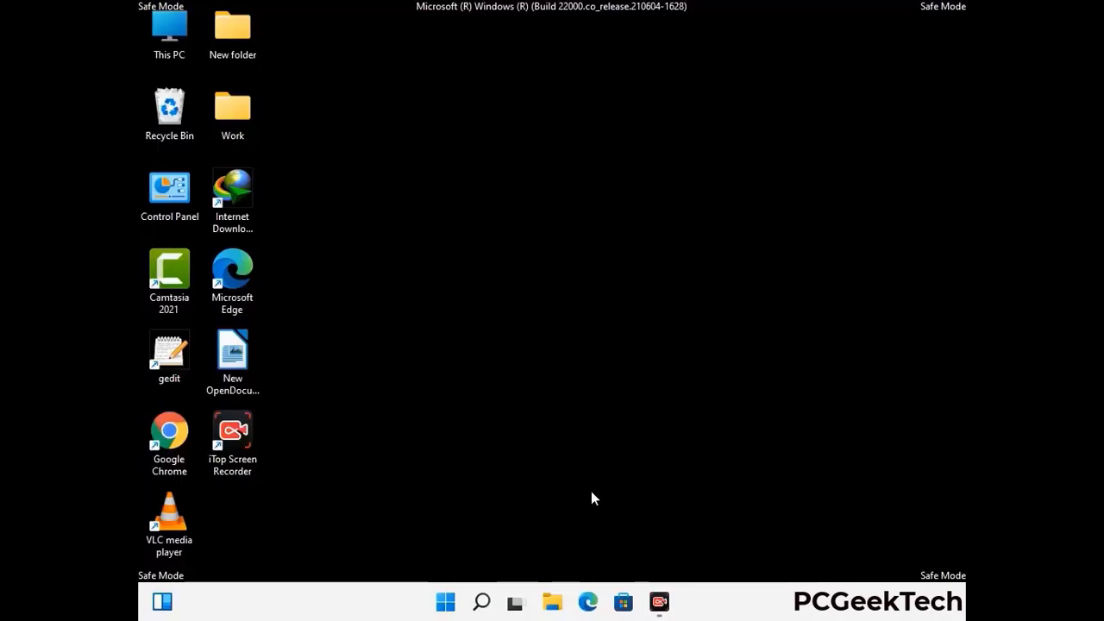
# Turn on 'Show hidden files, folders, and drives' in File Explorer Options, then close Control Panel.
pyautogui.doubleClick(170, 207)
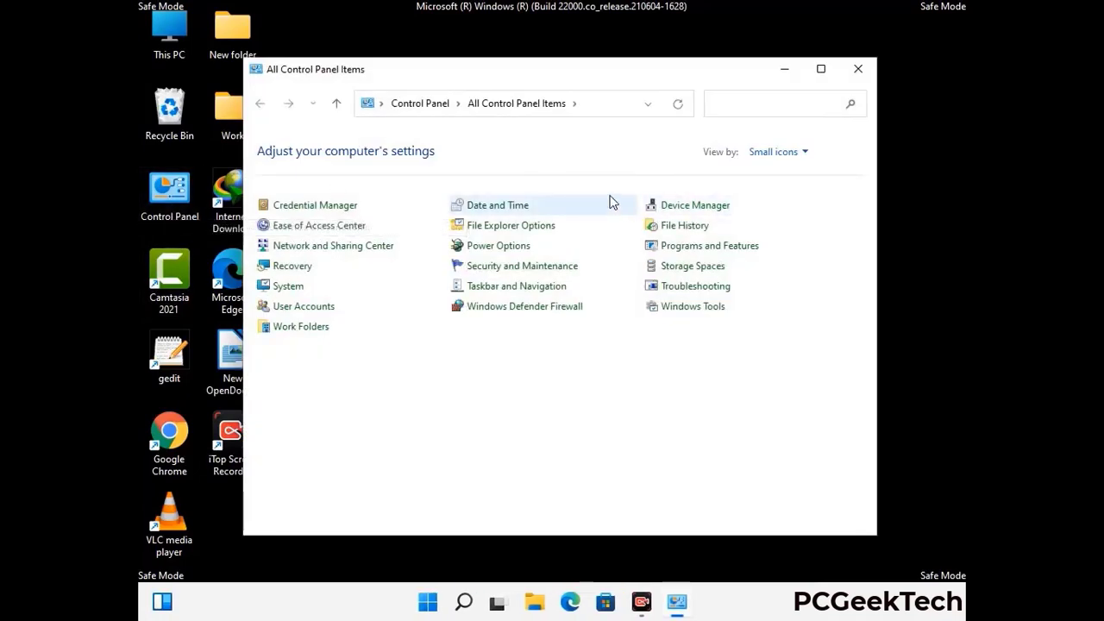
pyautogui.click(533, 231)
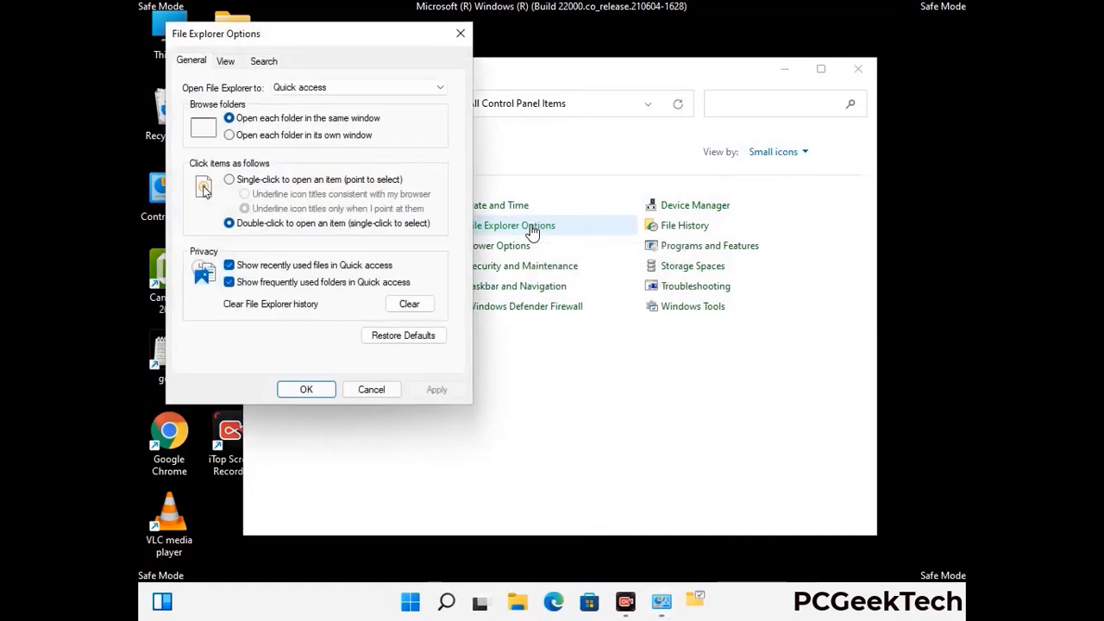
pyautogui.click(226, 62)
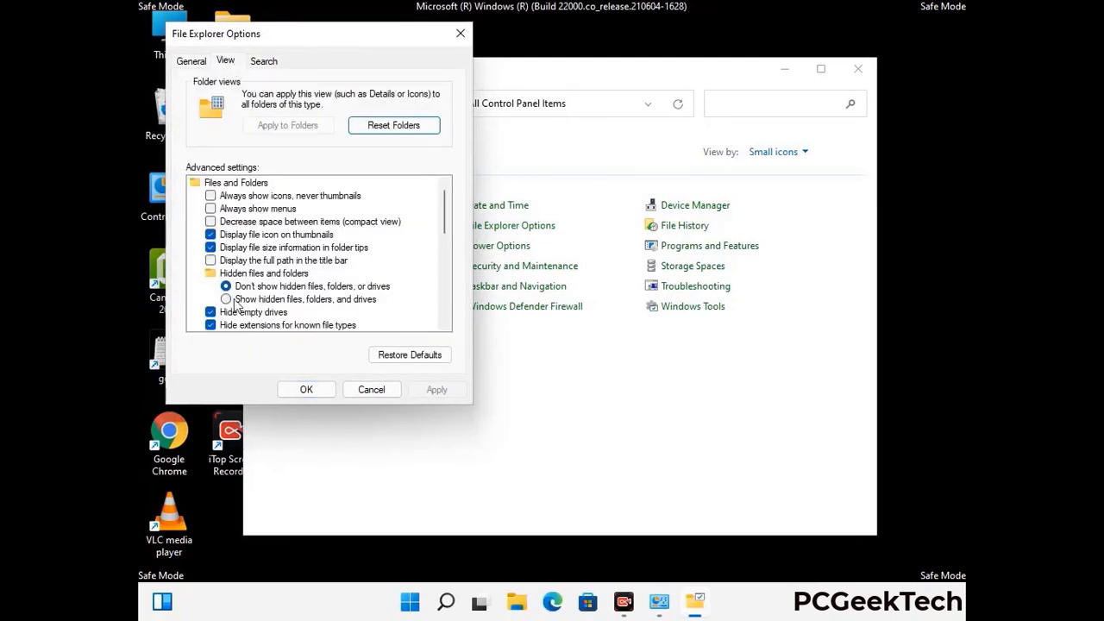
pyautogui.click(226, 299)
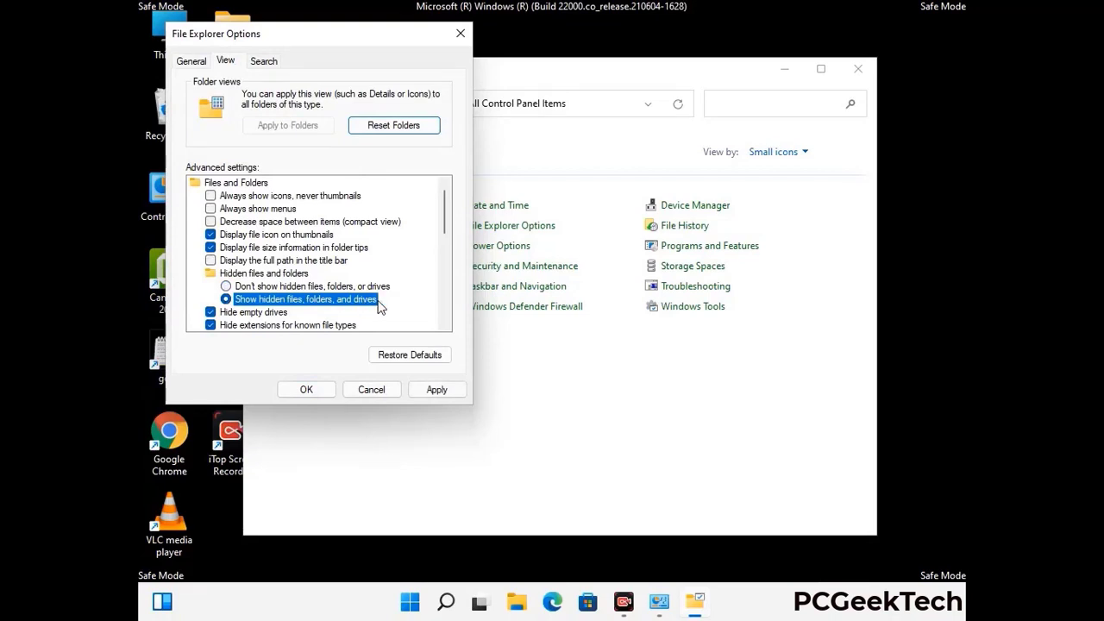
pyautogui.click(435, 389)
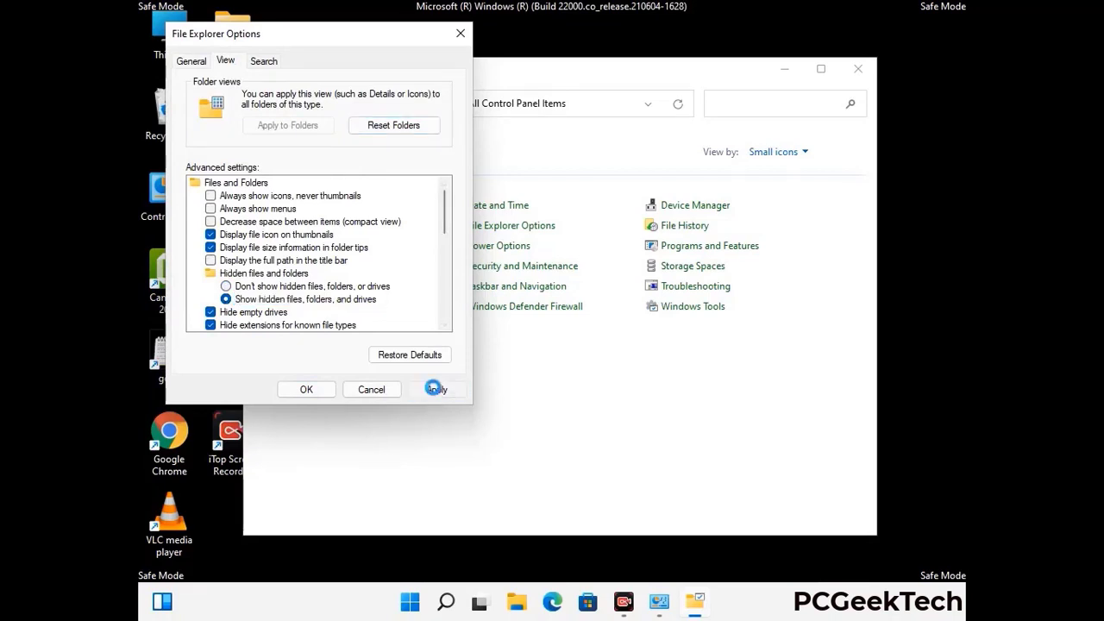
pyautogui.click(290, 392)
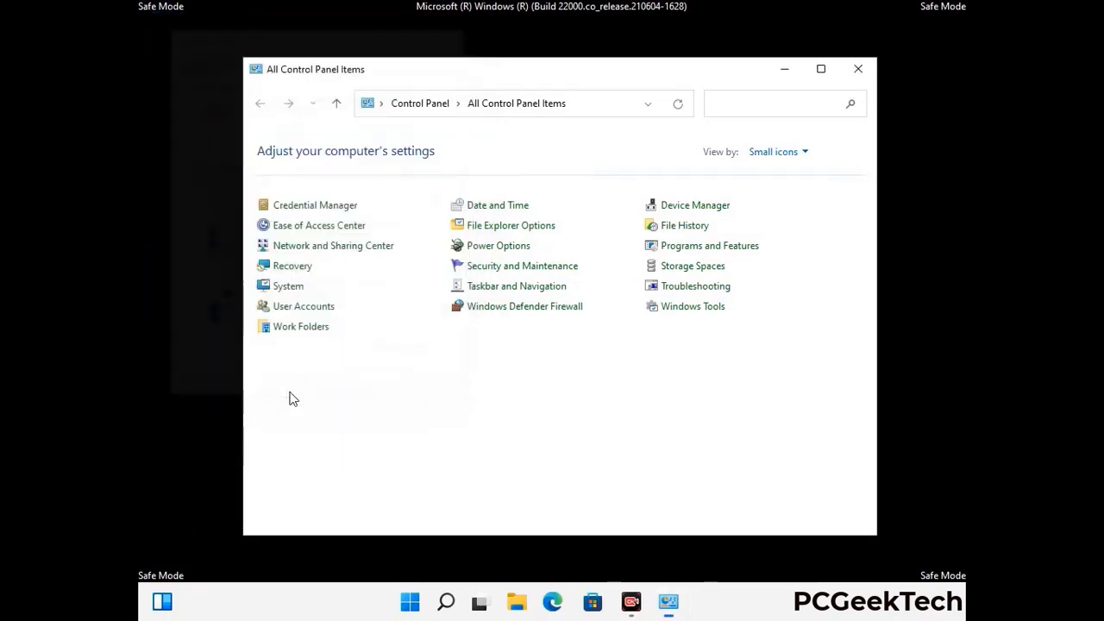
pyautogui.click(855, 76)
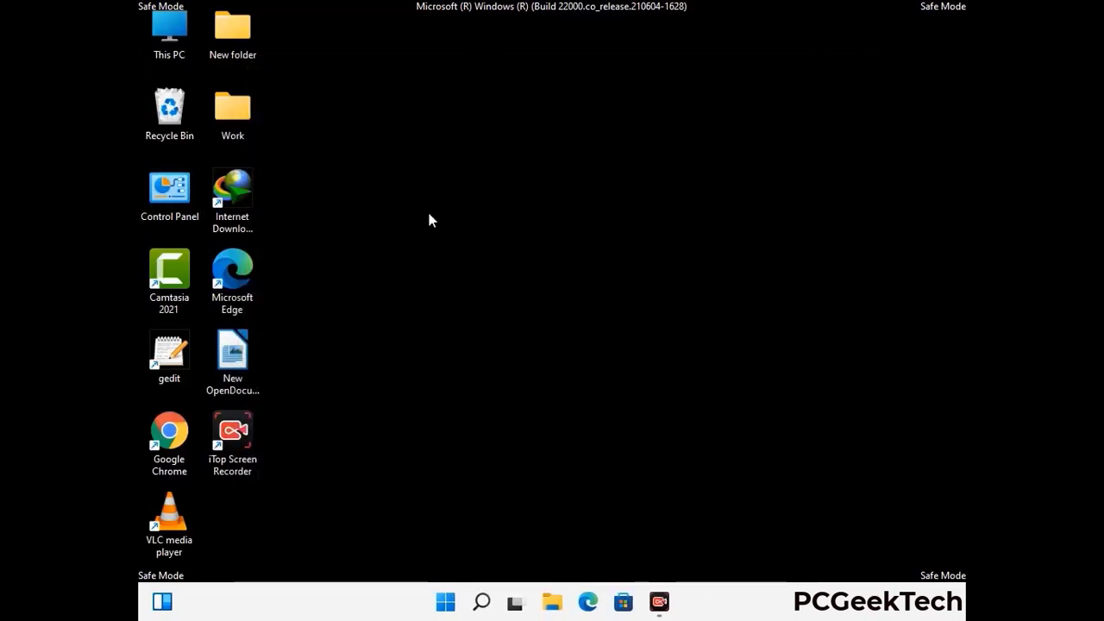
# Browse from This PC to C:\Windows\System32\drivers\etc and select the hosts file.
pyautogui.doubleClick(164, 54)
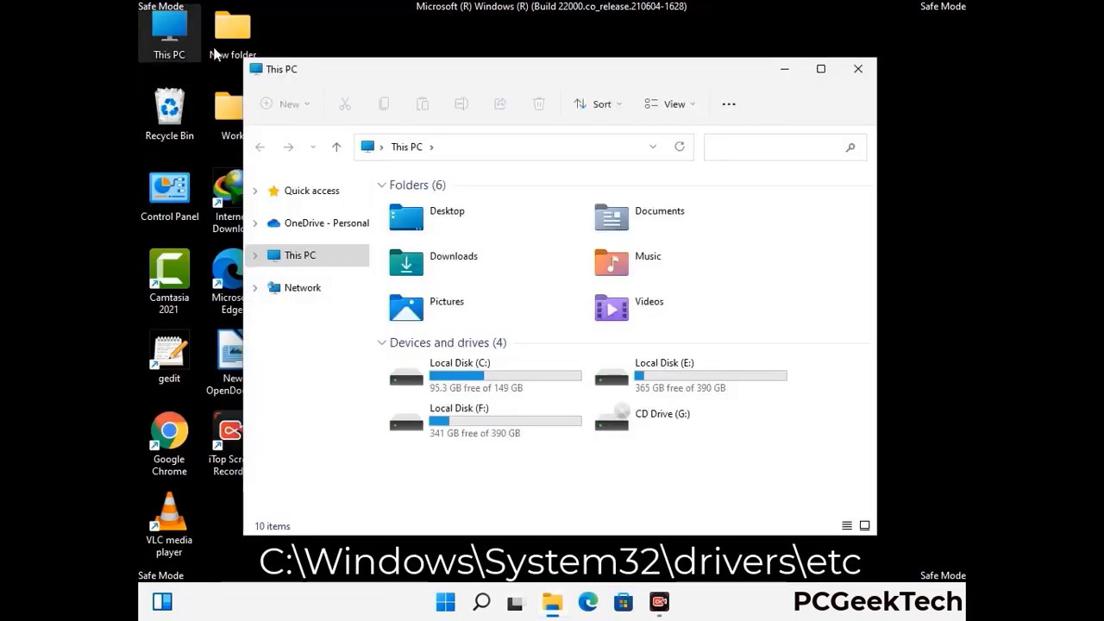
pyautogui.doubleClick(483, 380)
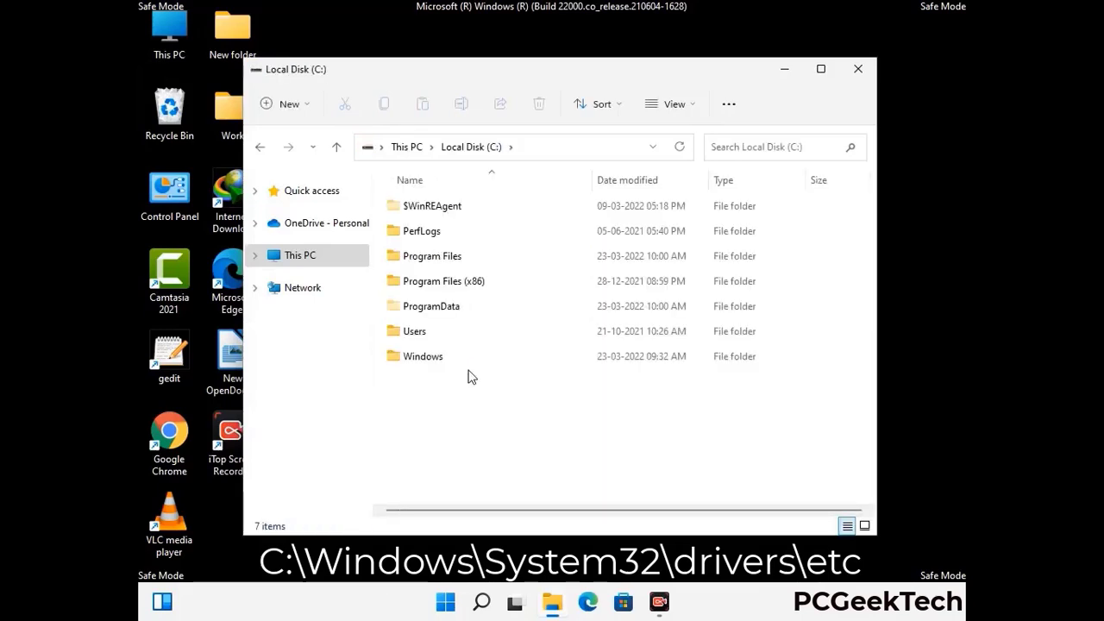
pyautogui.doubleClick(415, 359)
pyautogui.scroll(-5, 557, 370)
pyautogui.scroll(-12, 546, 372)
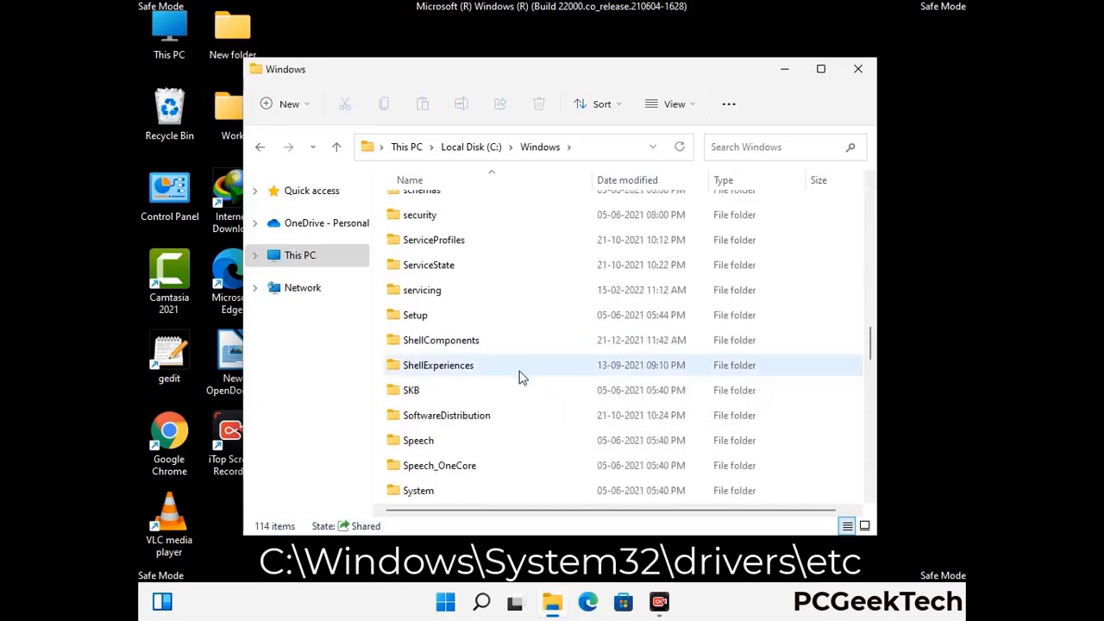
pyautogui.scroll(-2, 520, 377)
pyautogui.doubleClick(421, 364)
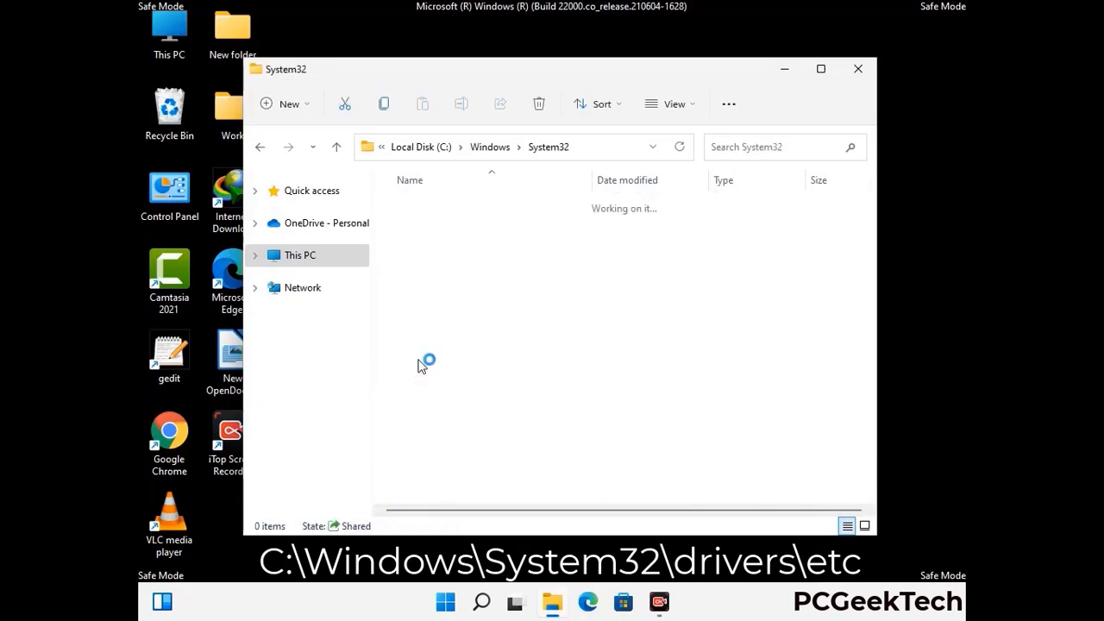
pyautogui.scroll(-5, 474, 375)
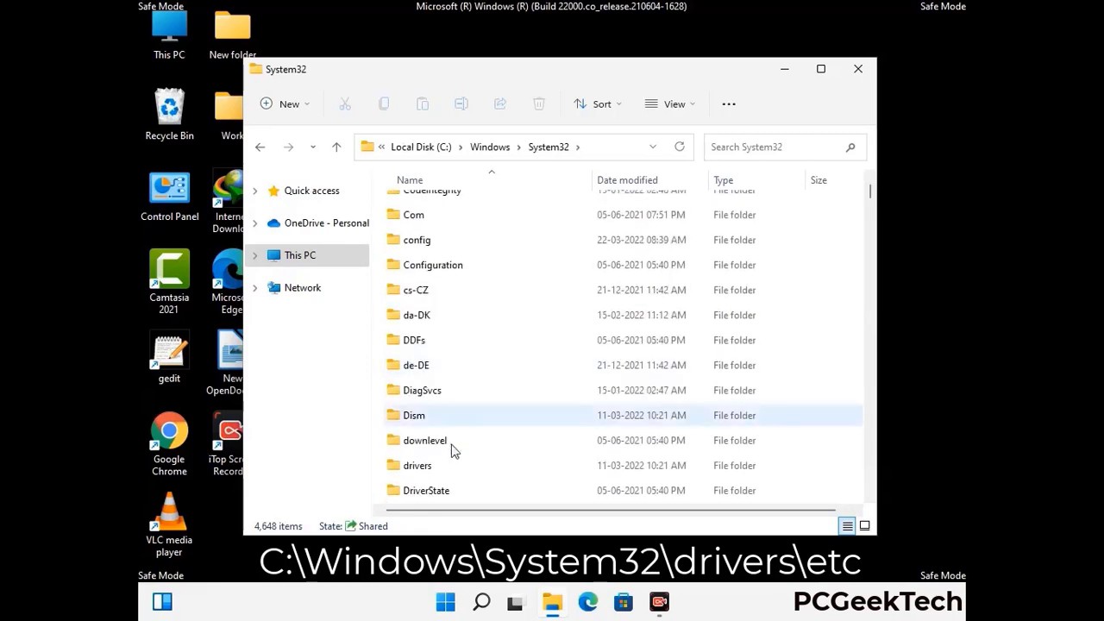
pyautogui.doubleClick(422, 468)
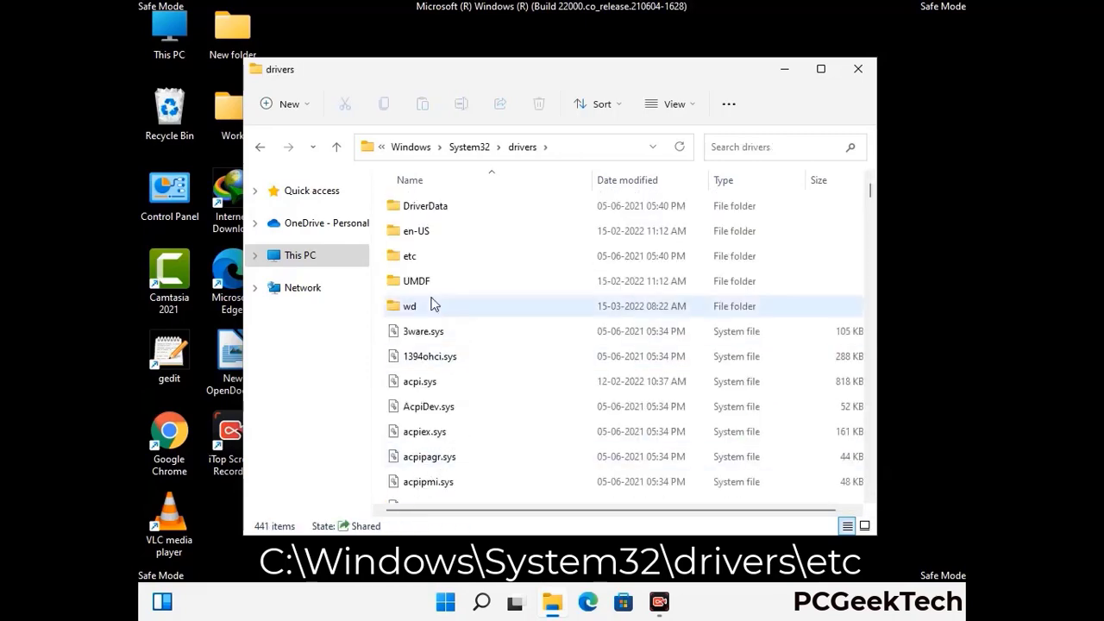
pyautogui.doubleClick(411, 257)
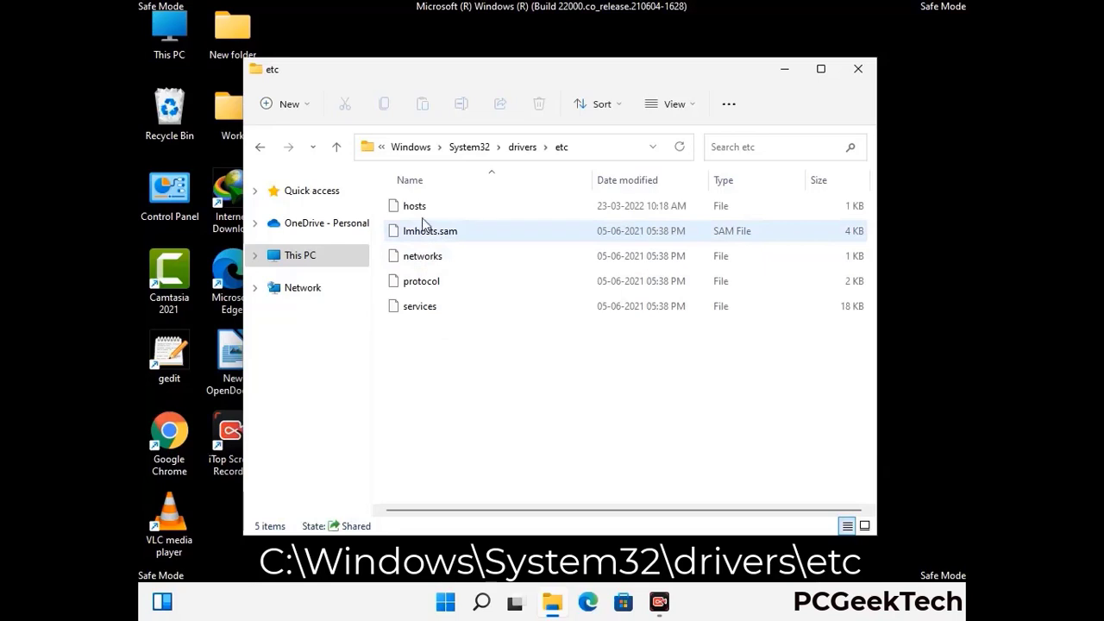
pyautogui.click(415, 209)
# Open the hosts file in Notepad.
pyautogui.doubleClick(423, 215)
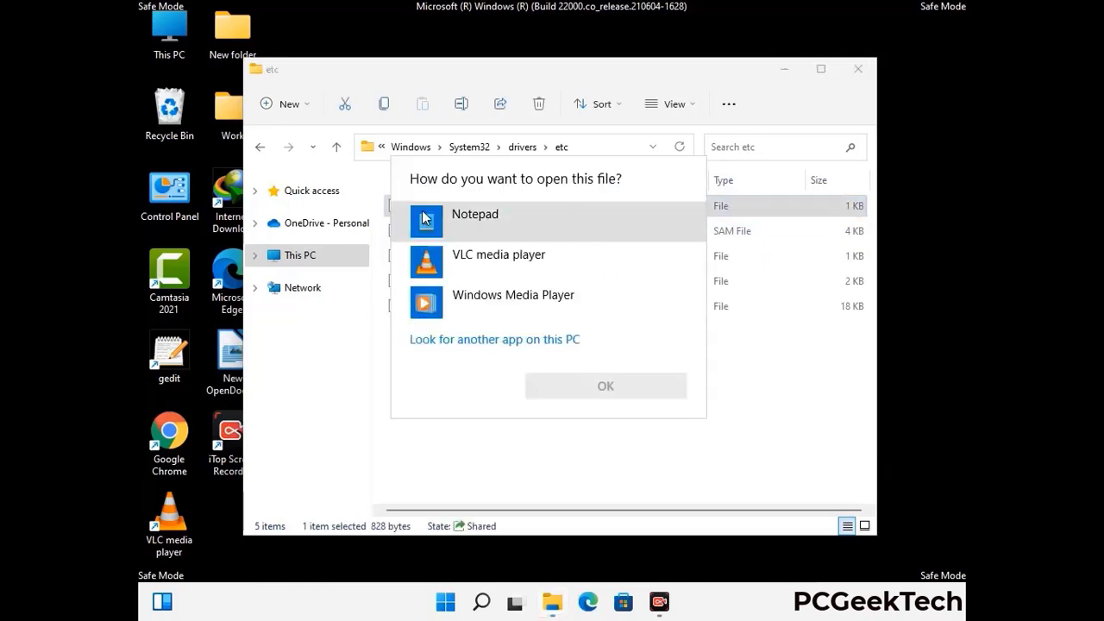
pyautogui.click(500, 221)
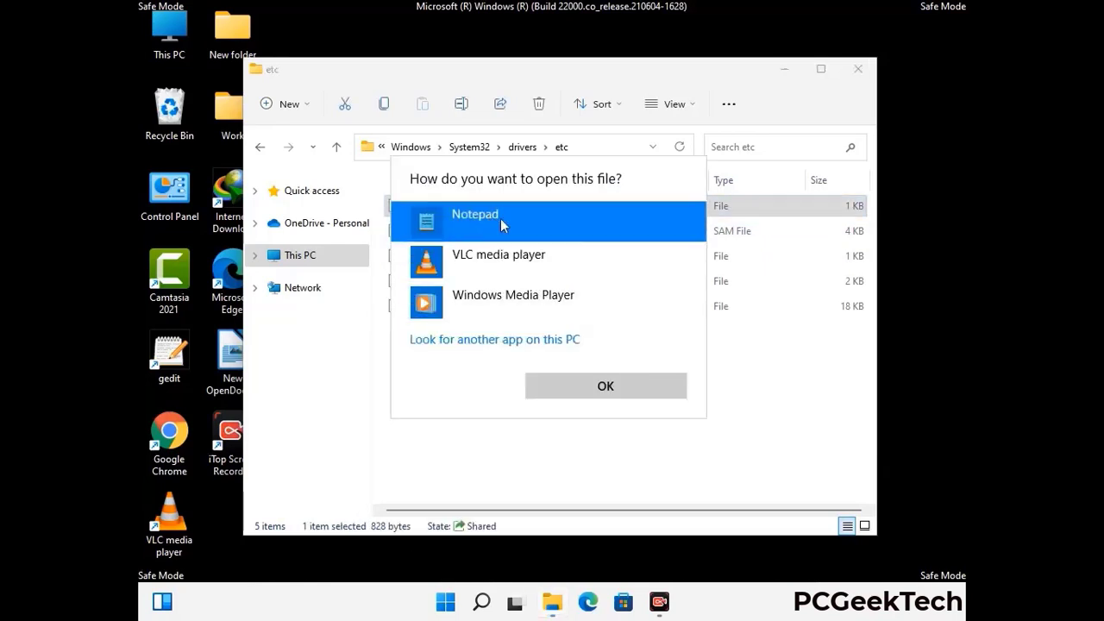
pyautogui.click(605, 388)
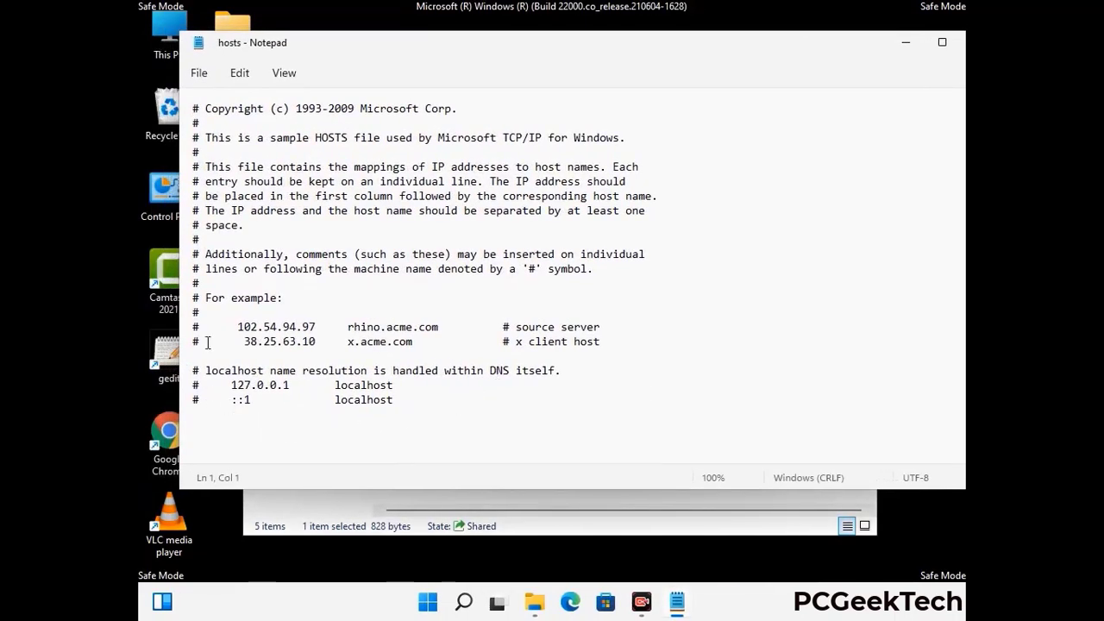
# Add a blank line at the end of hosts, save it, and close Notepad and the etc window.
pyautogui.click(414, 405)
pyautogui.press('Return')
pyautogui.scroll(-1, 152, 398)
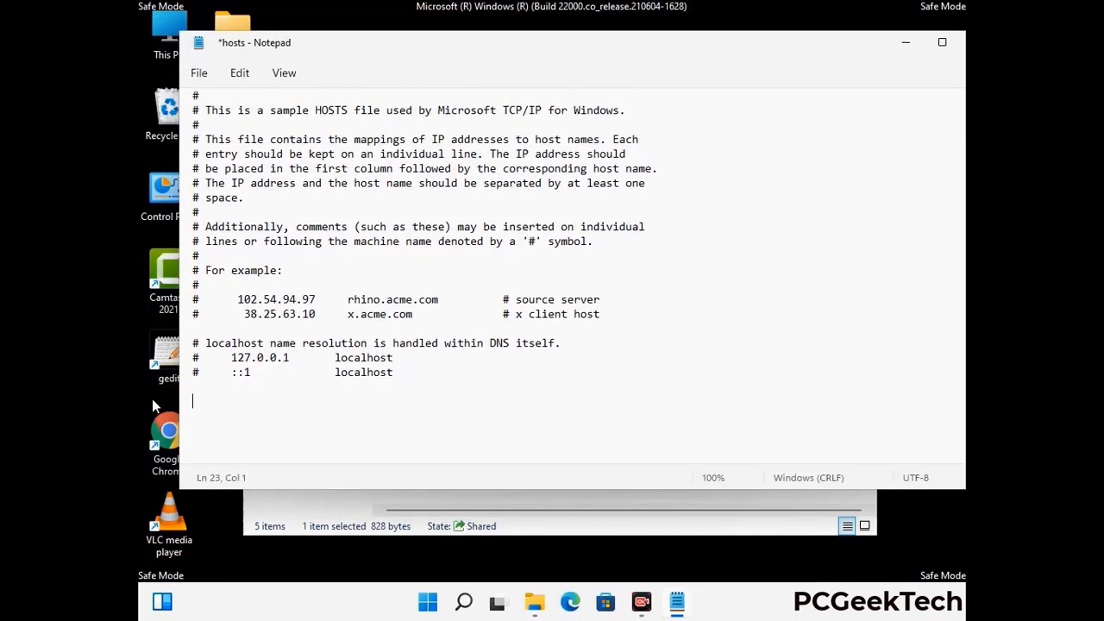
pyautogui.click(198, 73)
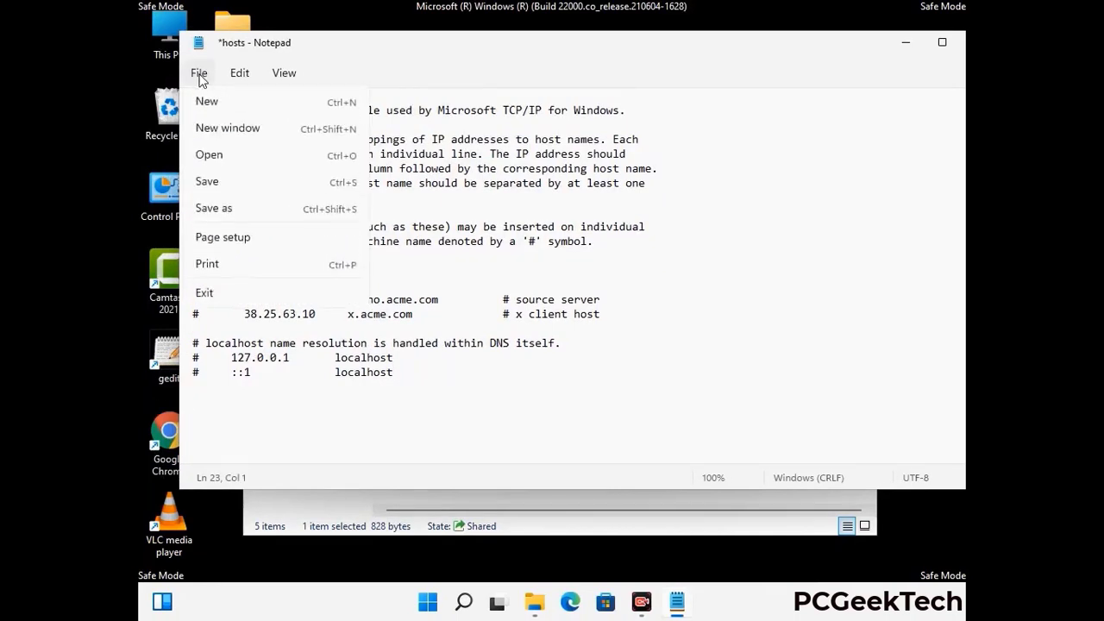
pyautogui.click(207, 183)
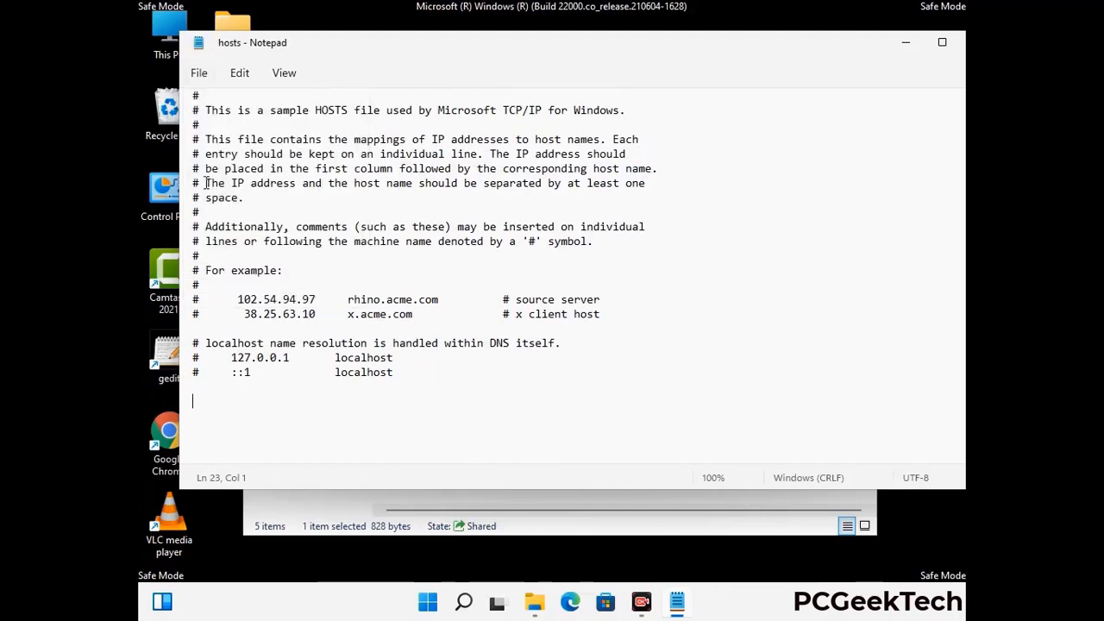
pyautogui.click(851, 49)
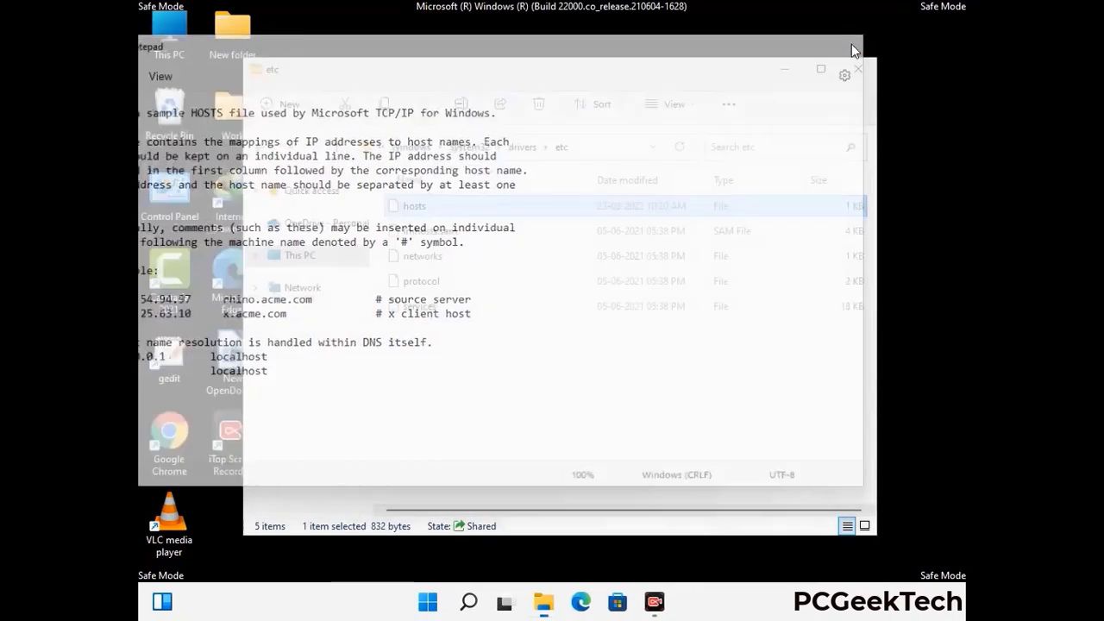
pyautogui.click(859, 66)
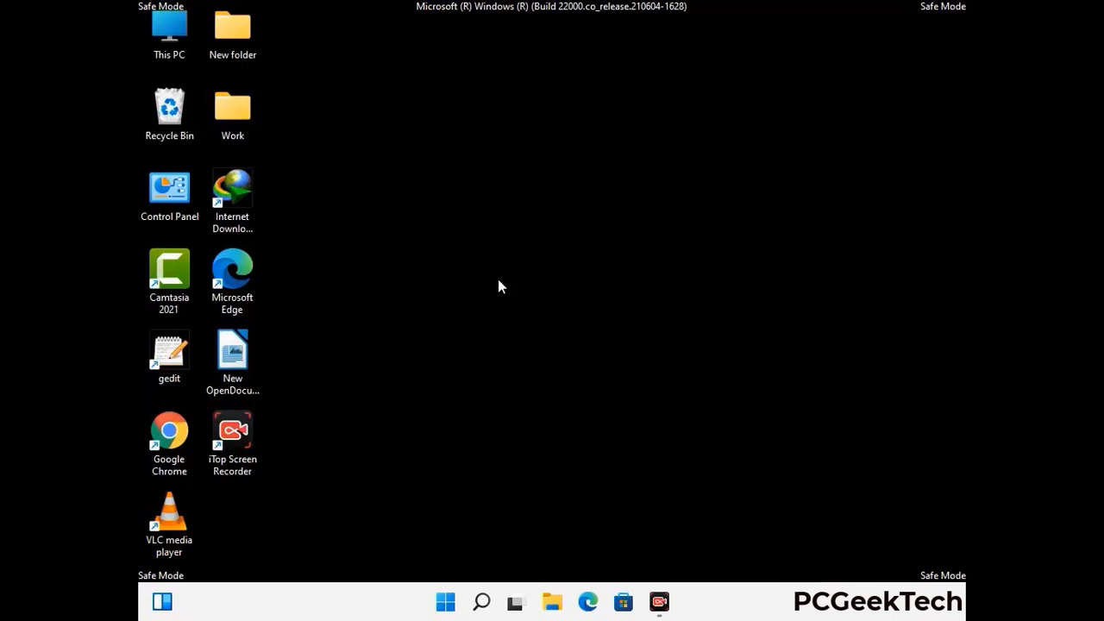
# Open %appdata% from Run, delete the Zoom folder from Roaming, and close the window.
pyautogui.press('super+r')
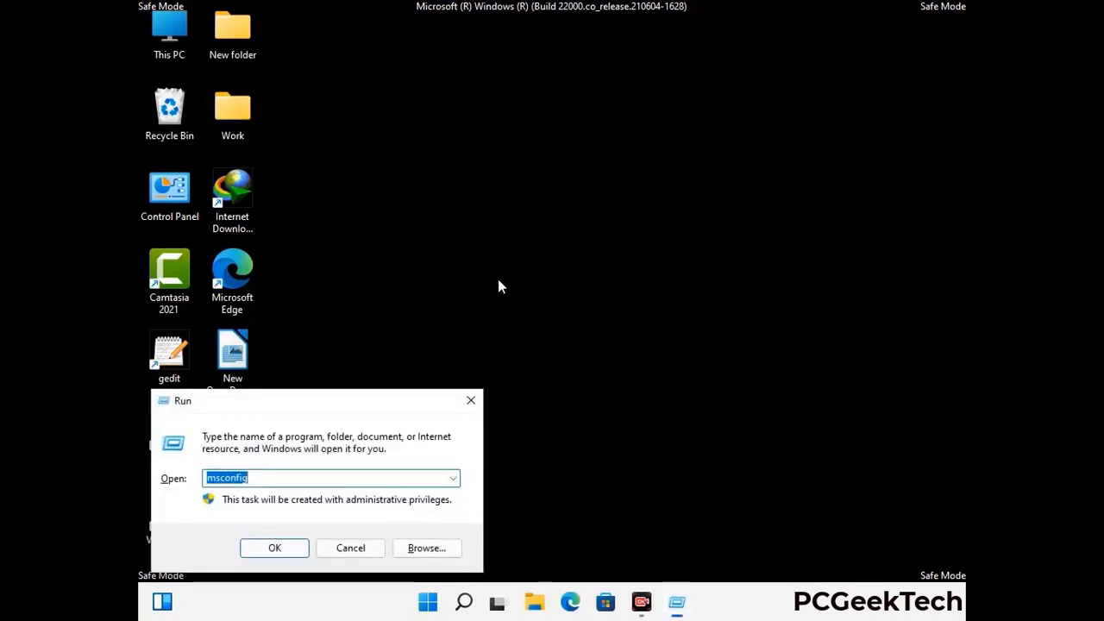
pyautogui.moveTo(315, 397); pyautogui.dragTo(513, 172)
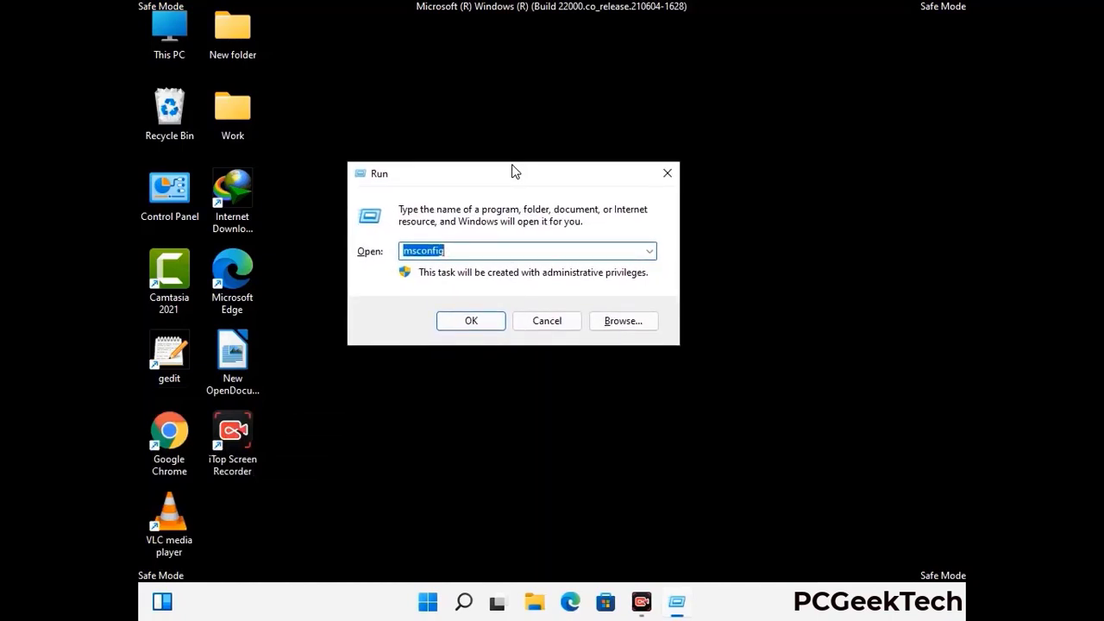
pyautogui.write('%')
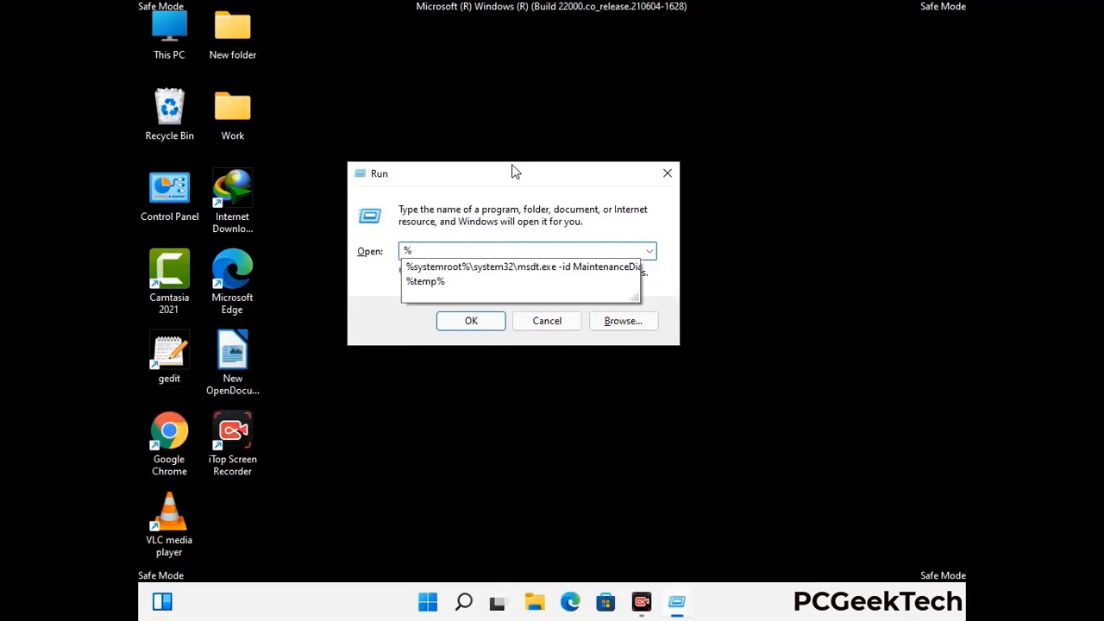
pyautogui.write('appdata%')
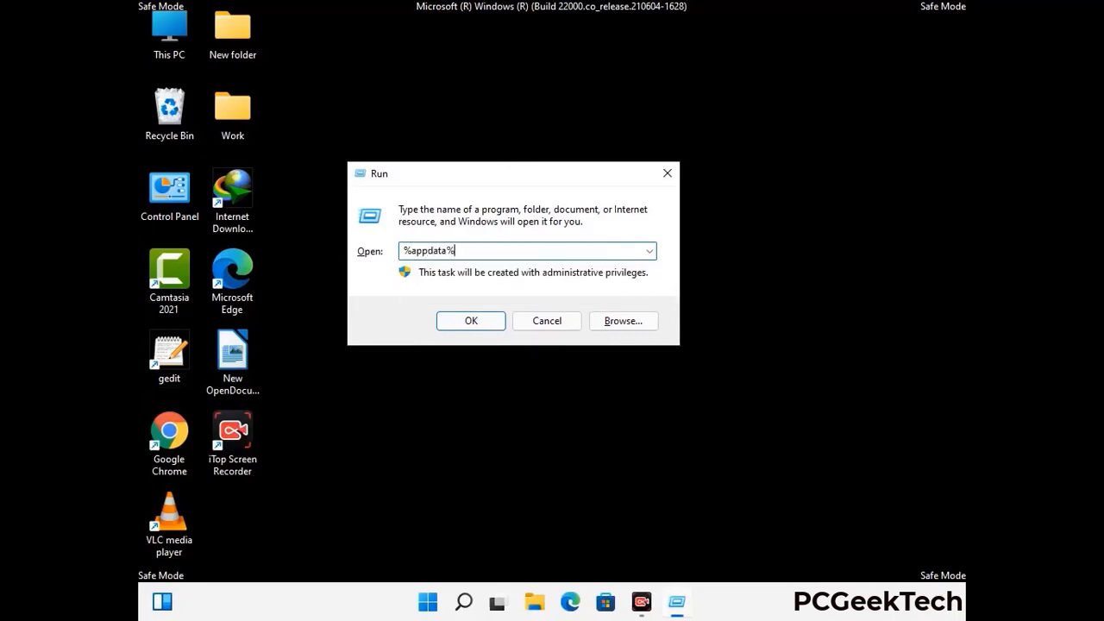
pyautogui.press('Return')
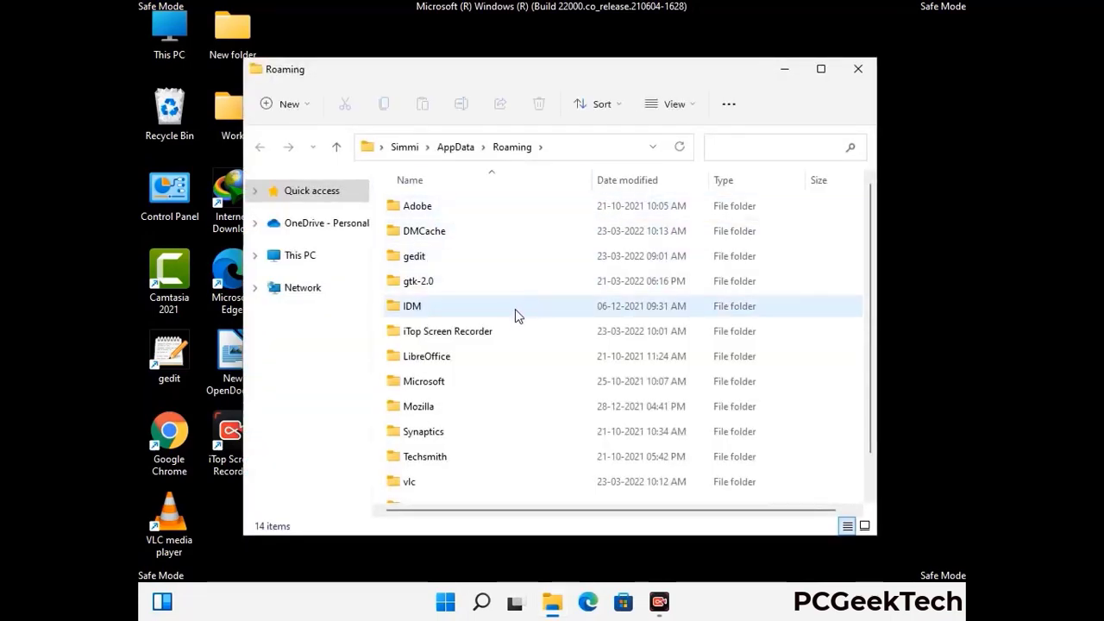
pyautogui.scroll(-1, 517, 328)
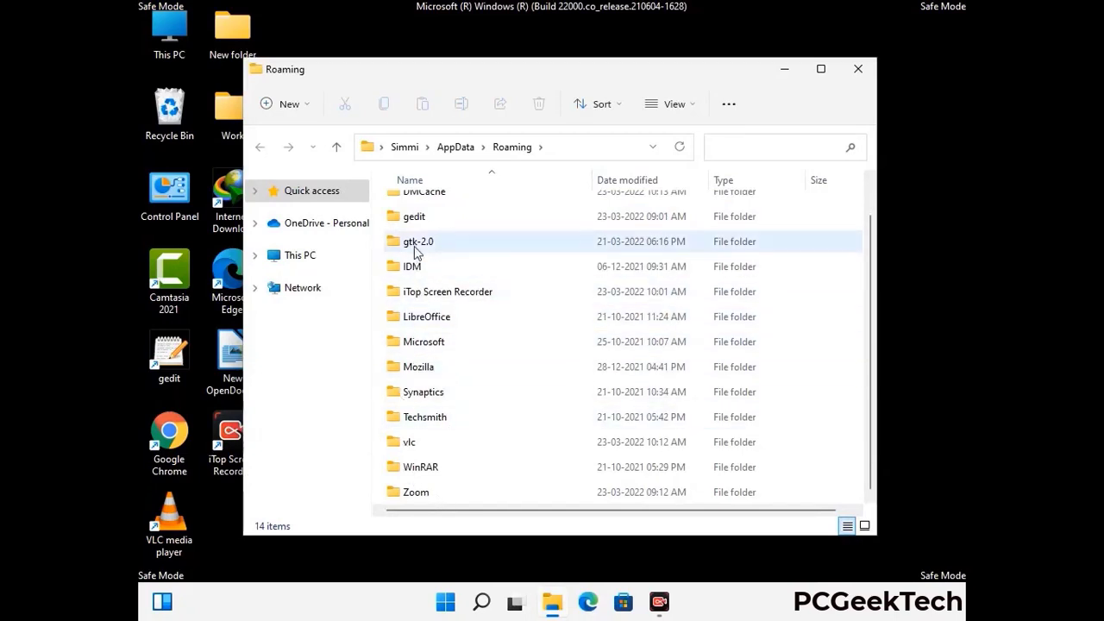
pyautogui.scroll(1, 405, 259)
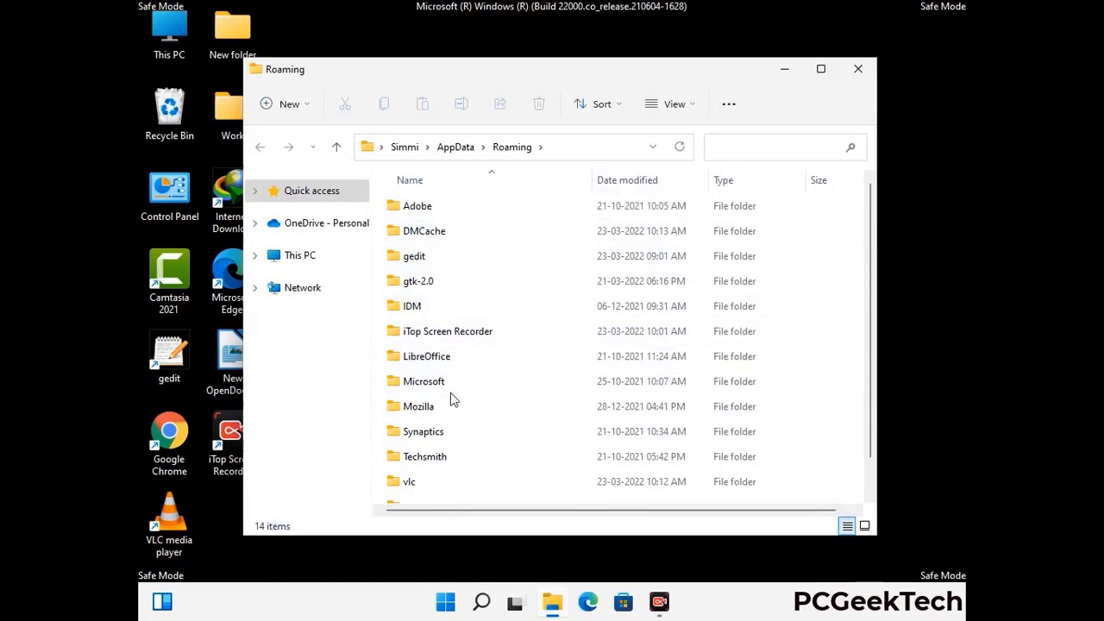
pyautogui.scroll(-1, 445, 440)
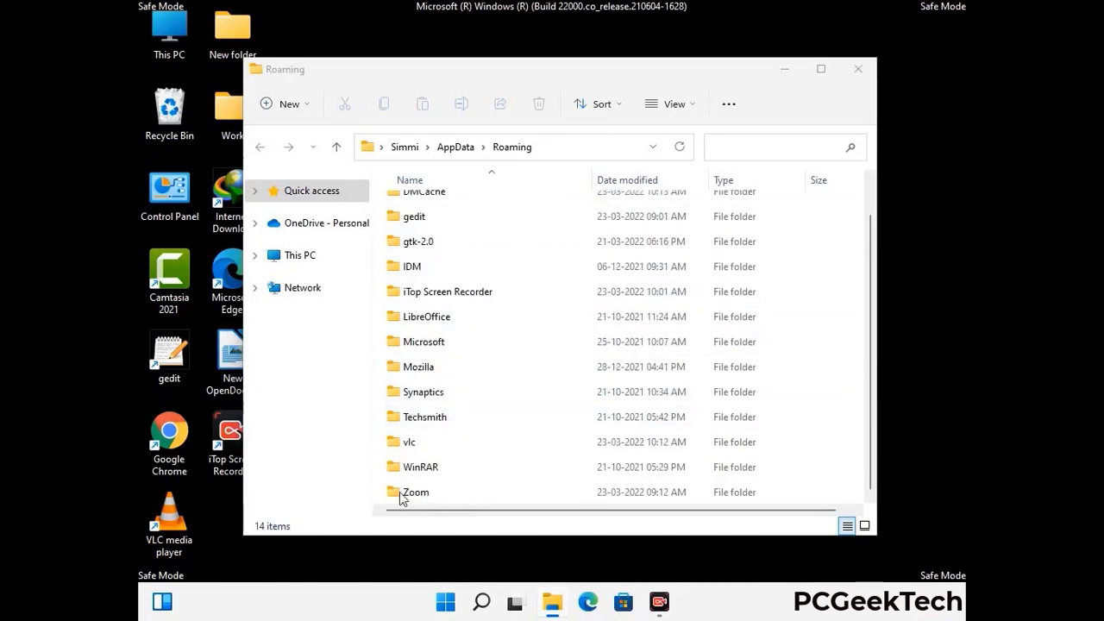
pyautogui.click(617, 487)
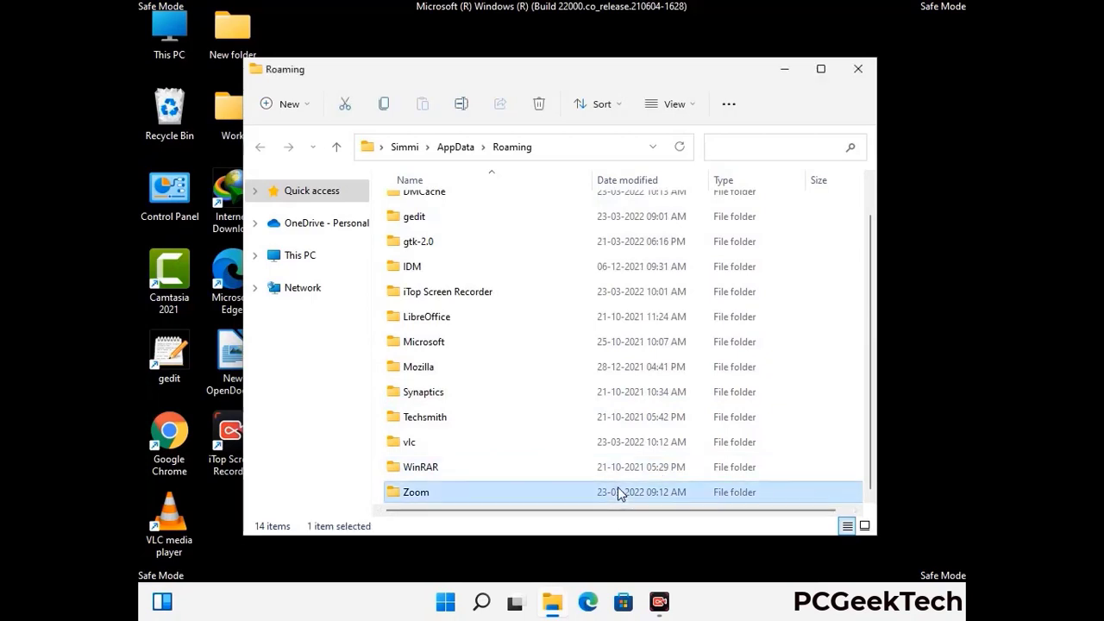
pyautogui.click(546, 112)
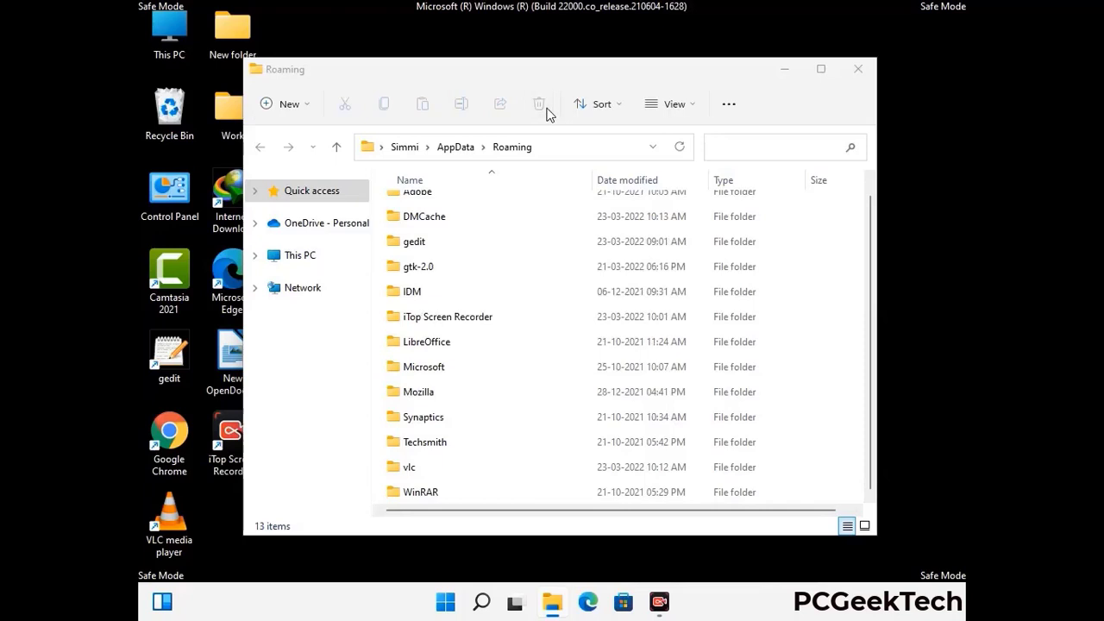
pyautogui.click(857, 71)
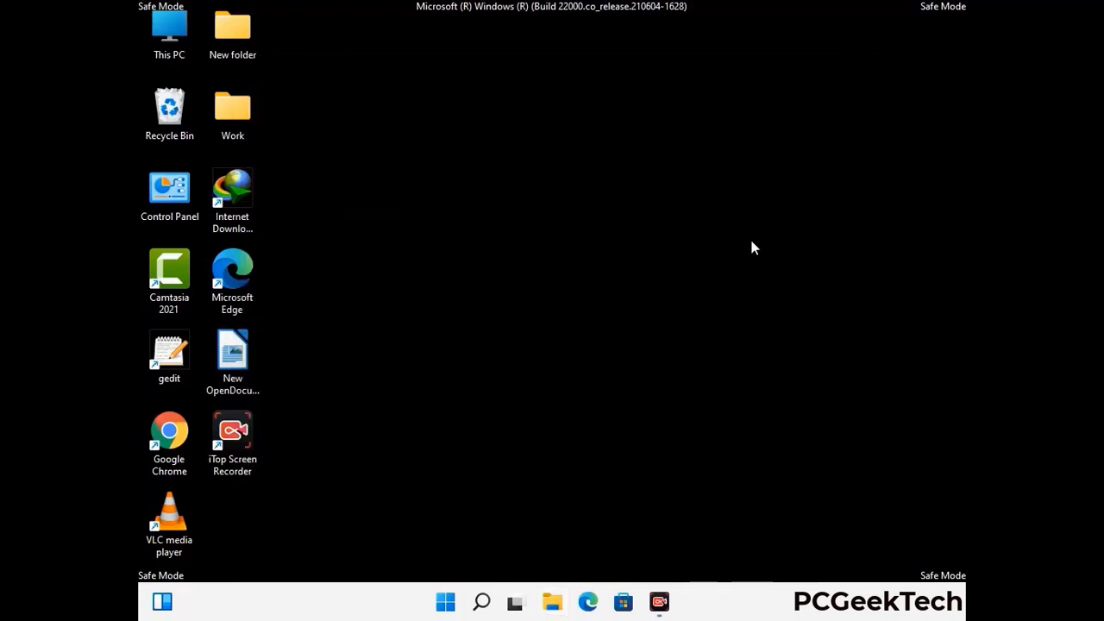
# Open %LocalAppData% from Run, delete the Mozilla folder from Local, and close the window.
pyautogui.press('super+r')
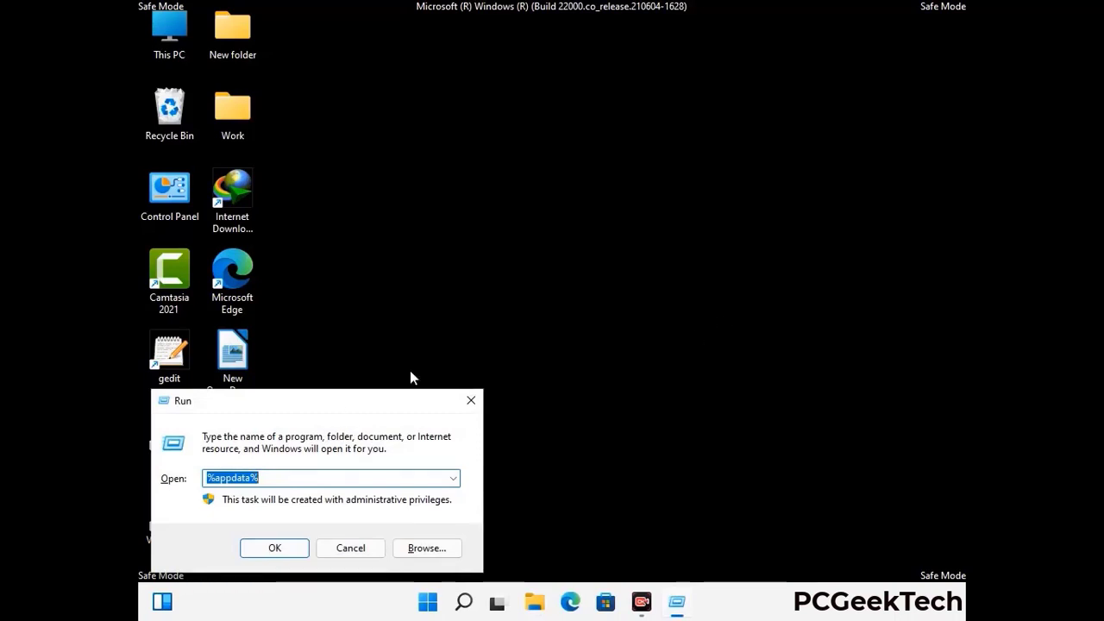
pyautogui.moveTo(345, 410); pyautogui.dragTo(579, 218)
pyautogui.write('%Local')
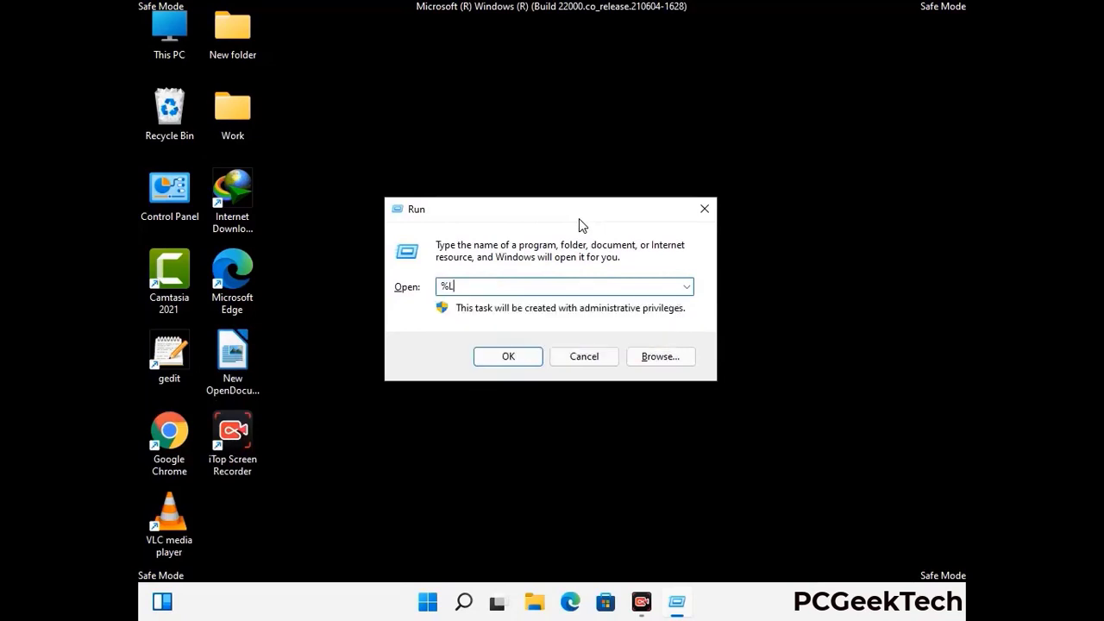
pyautogui.write('AppData%')
pyautogui.press('Return')
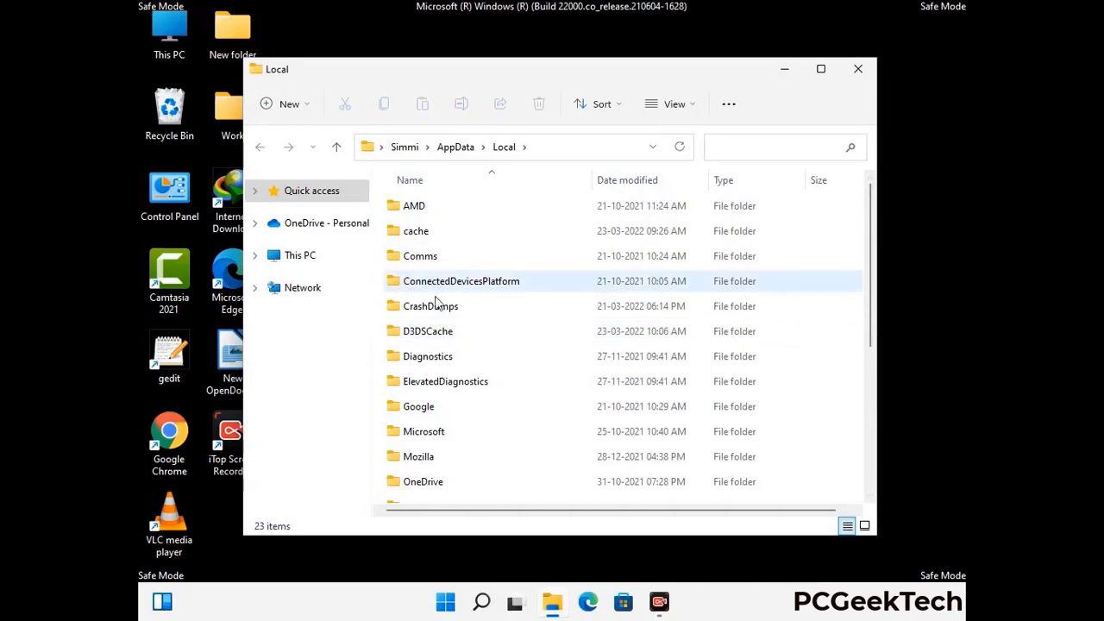
pyautogui.scroll(-1, 463, 380)
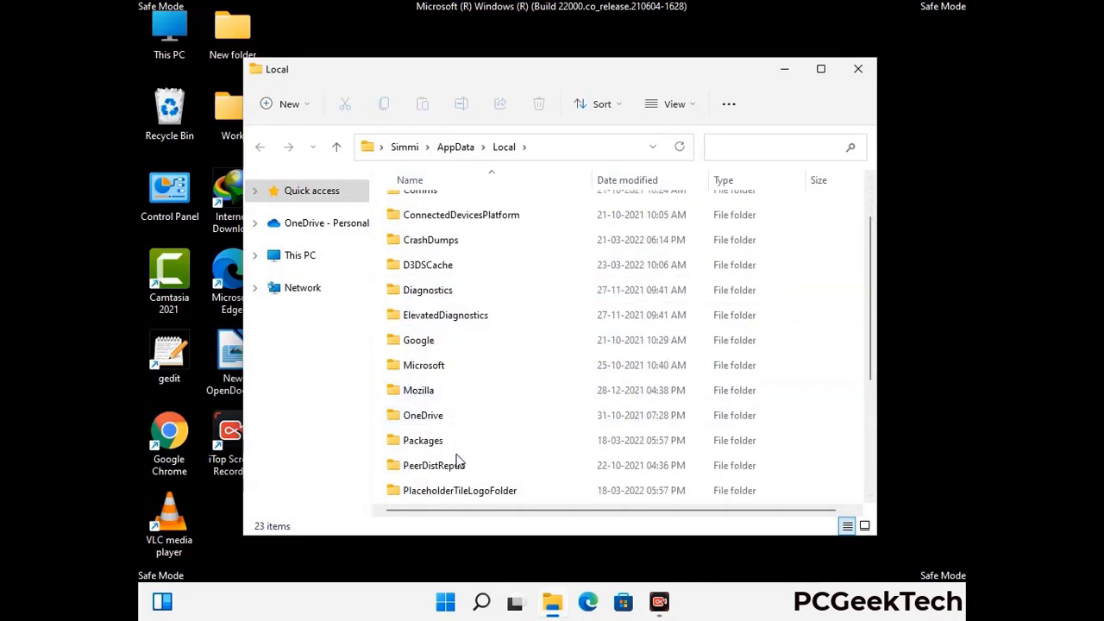
pyautogui.click(432, 392)
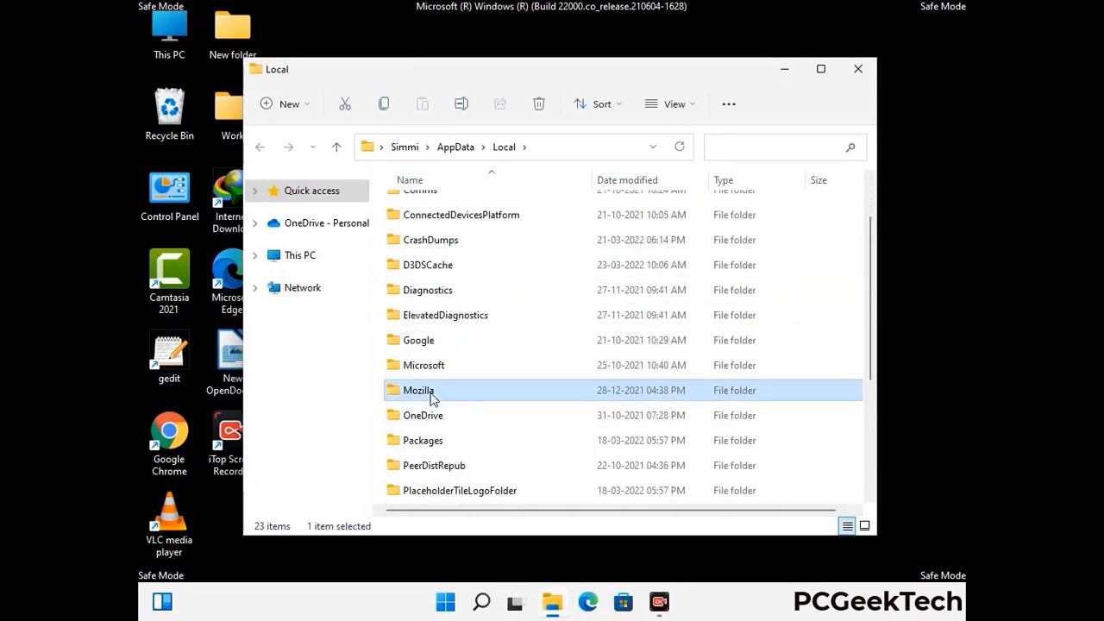
pyautogui.click(539, 104)
pyautogui.click(538, 104)
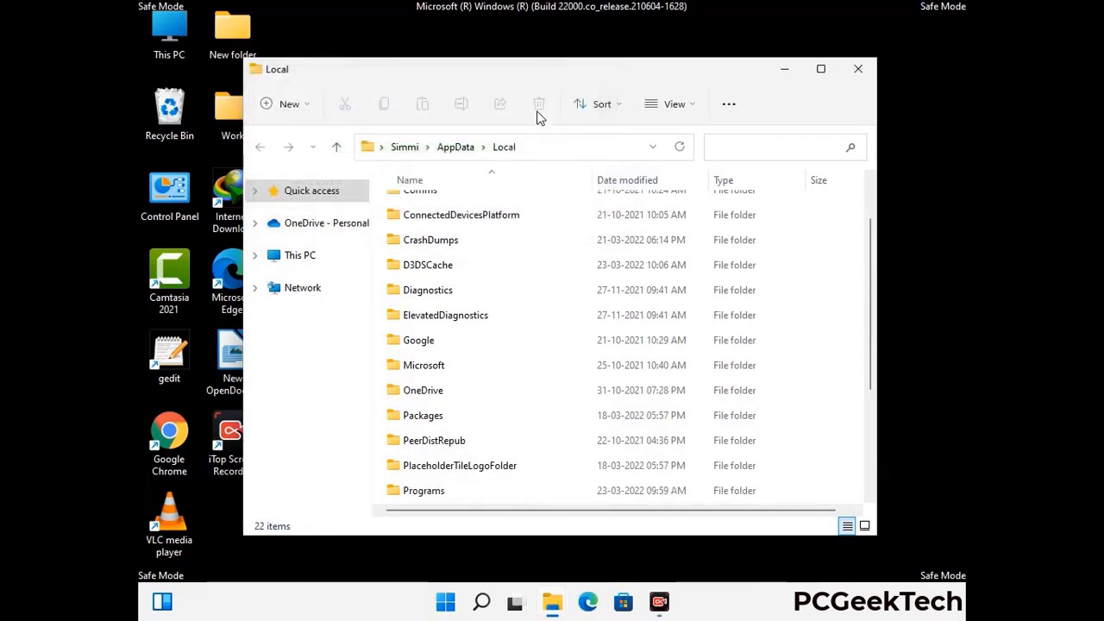
pyautogui.click(858, 71)
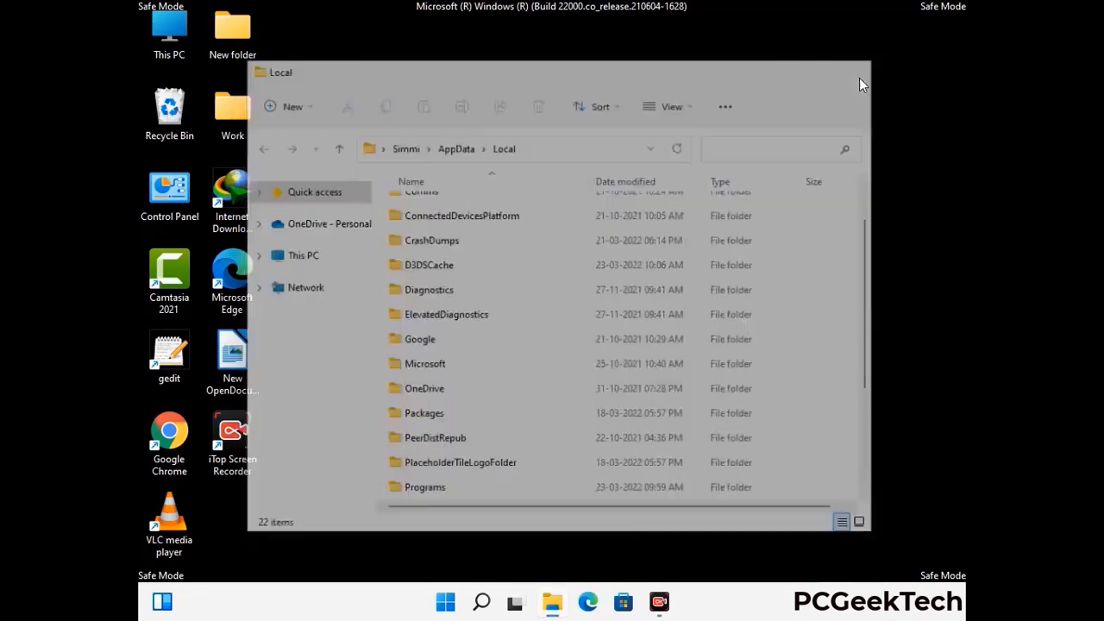
# Open %ProgramData% from Run, delete its Mozilla folder, and close the window.
pyautogui.press('super+r')
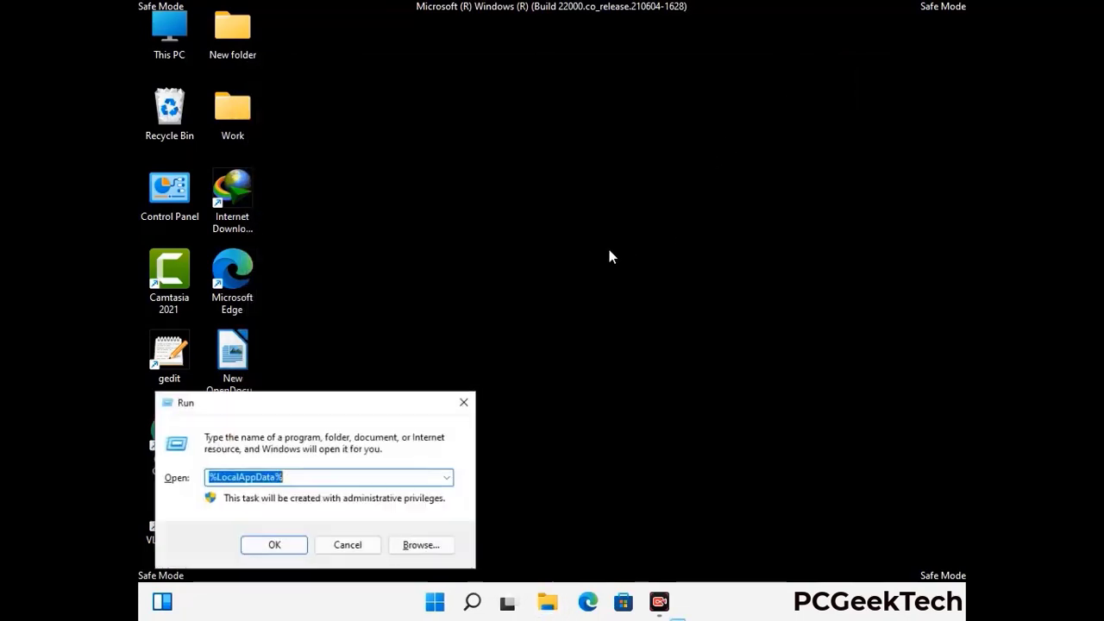
pyautogui.moveTo(279, 410); pyautogui.dragTo(505, 225)
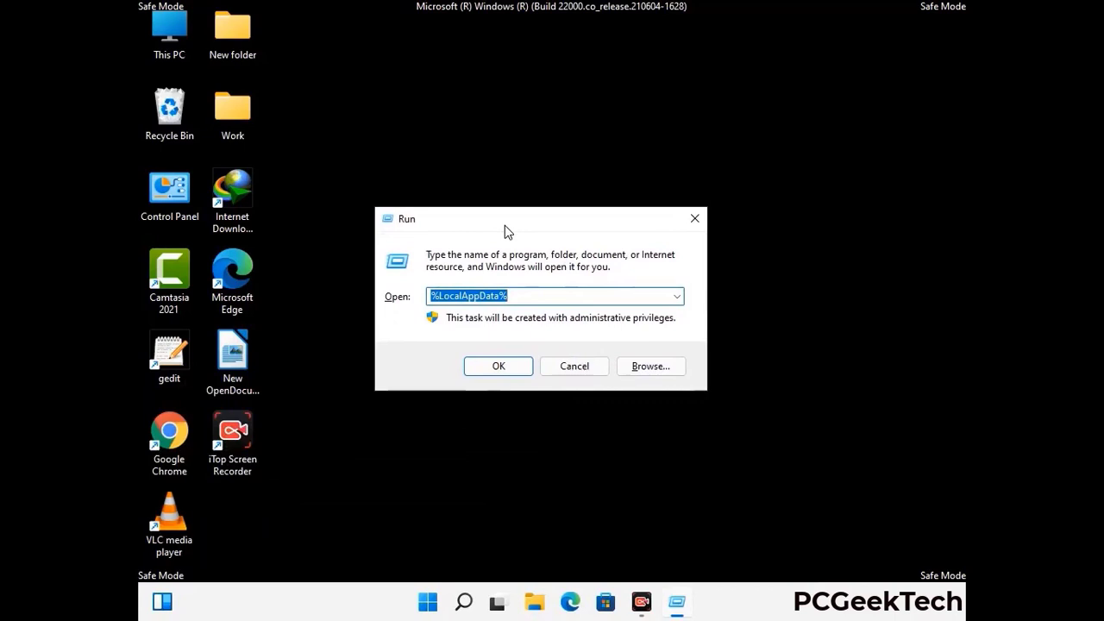
pyautogui.write('%')
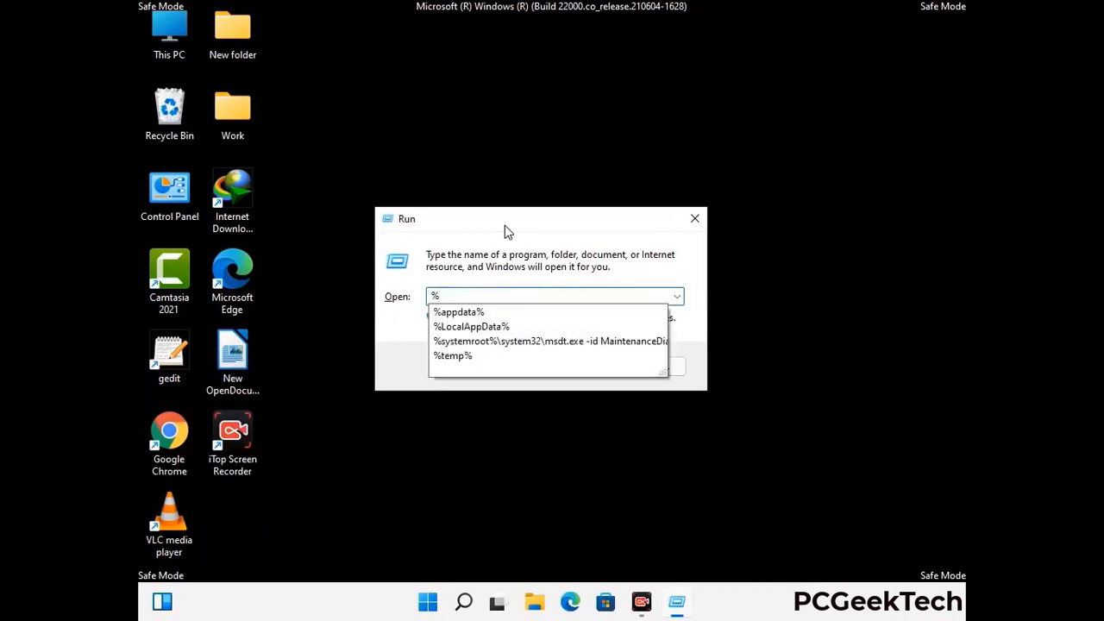
pyautogui.write('Pro')
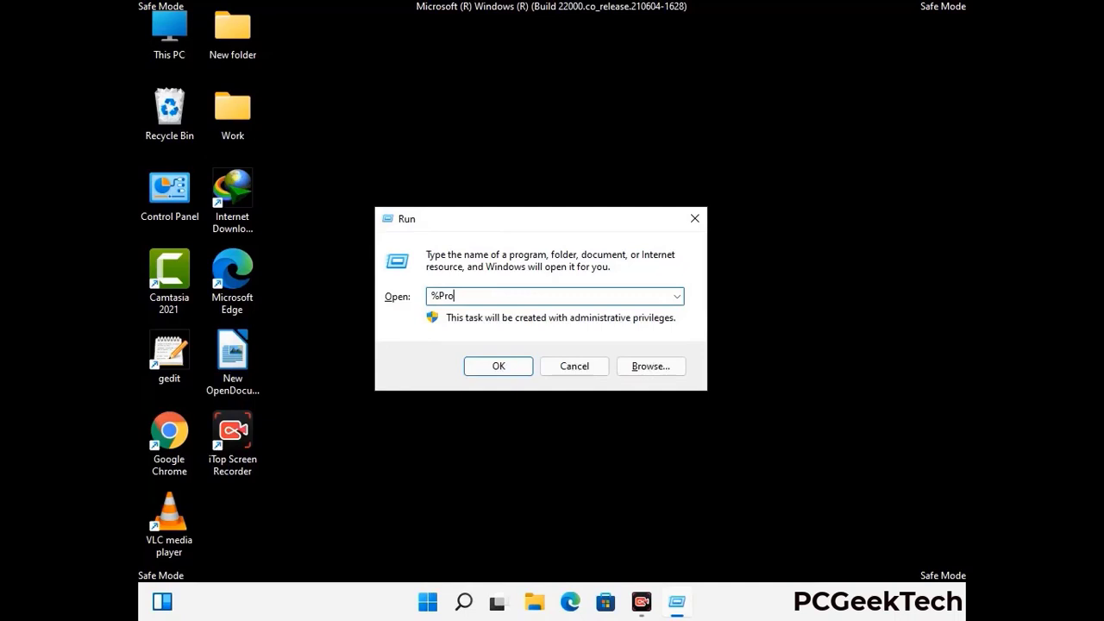
pyautogui.write('gram')
pyautogui.press('Return')
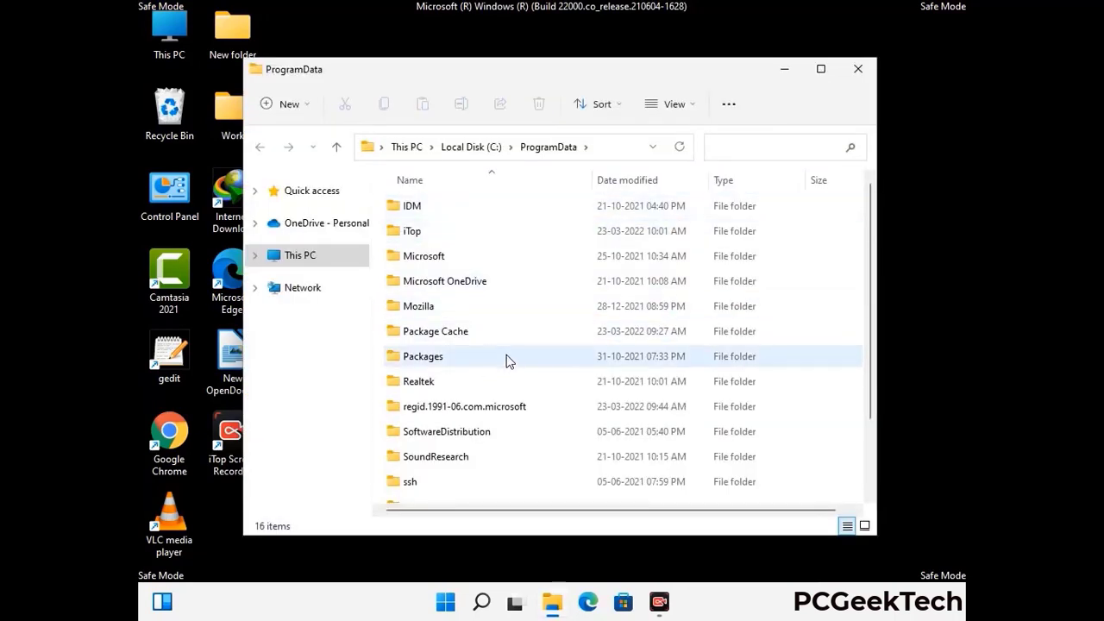
pyautogui.scroll(-1, 508, 367)
pyautogui.scroll(-1, 505, 388)
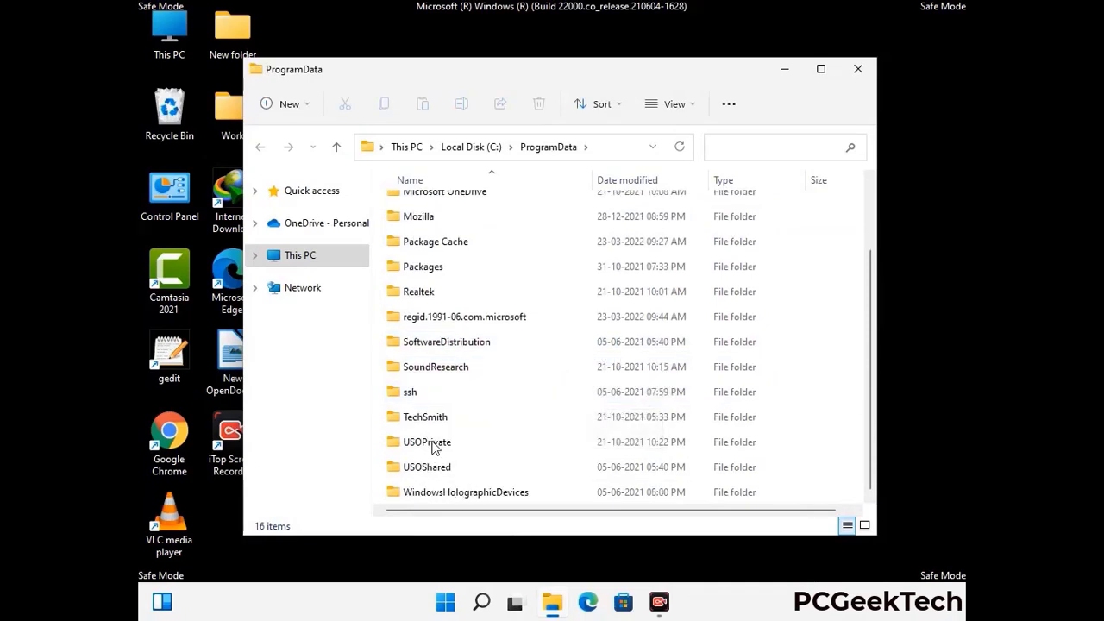
pyautogui.click(419, 217)
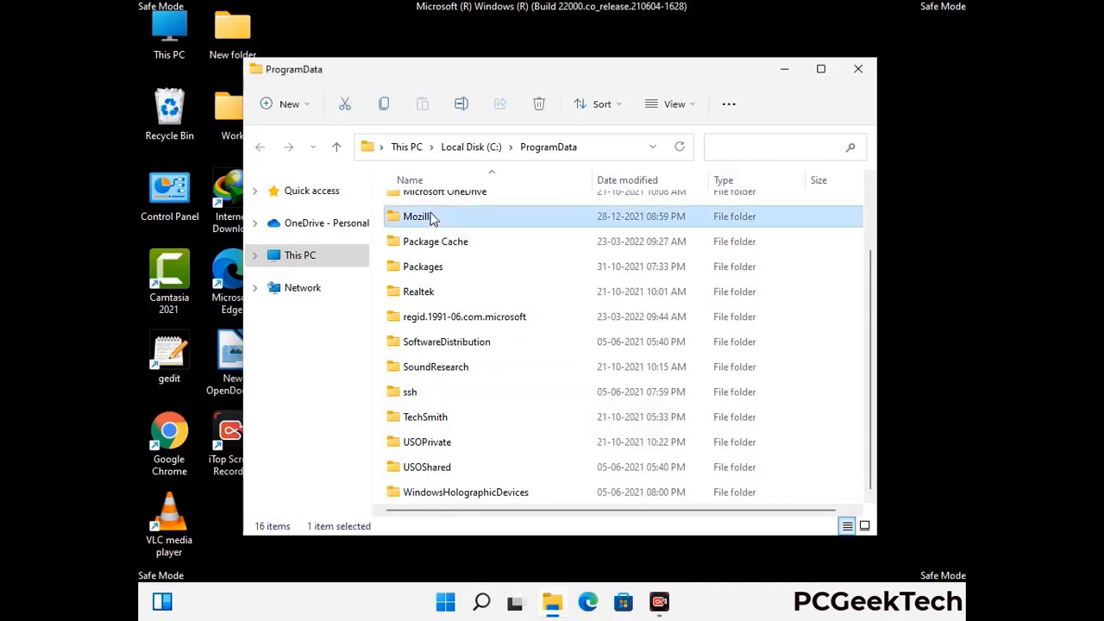
pyautogui.click(545, 104)
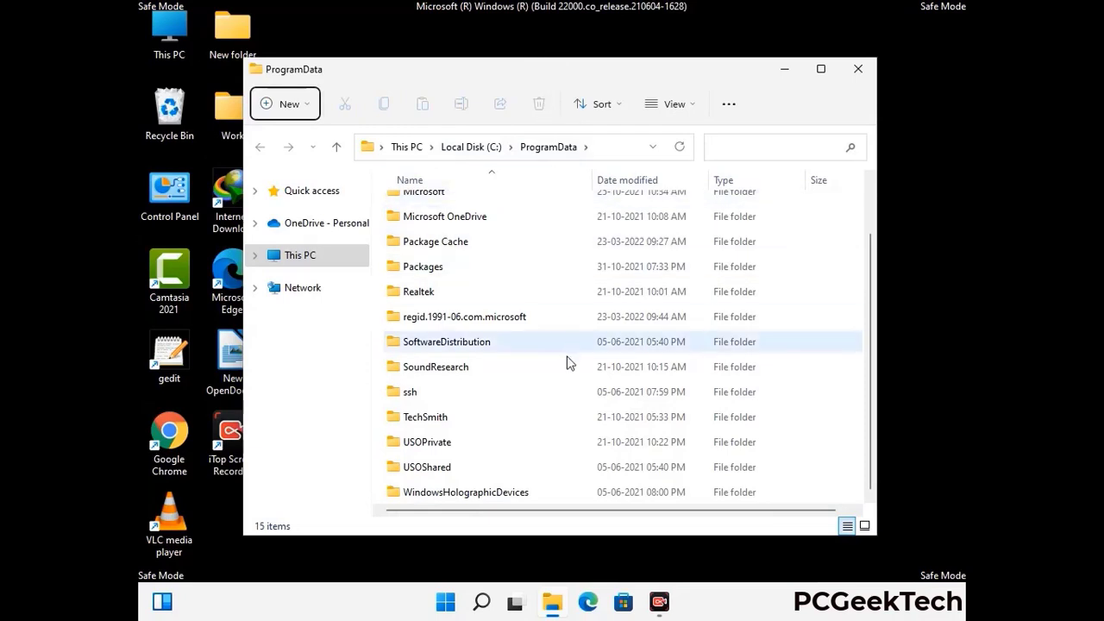
pyautogui.scroll(1, 567, 362)
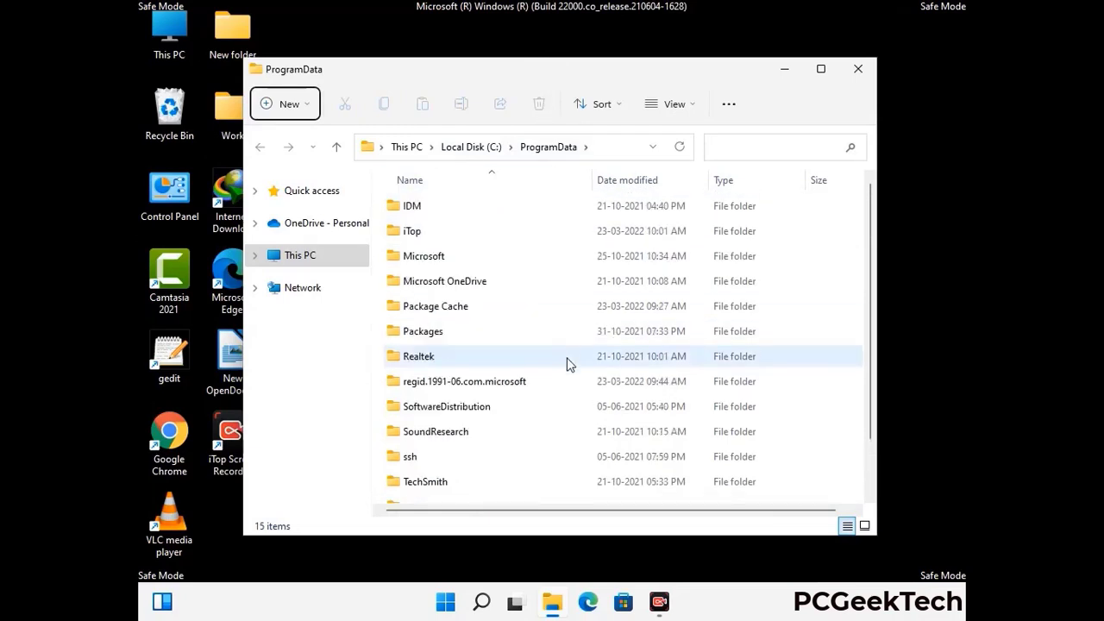
pyautogui.click(864, 68)
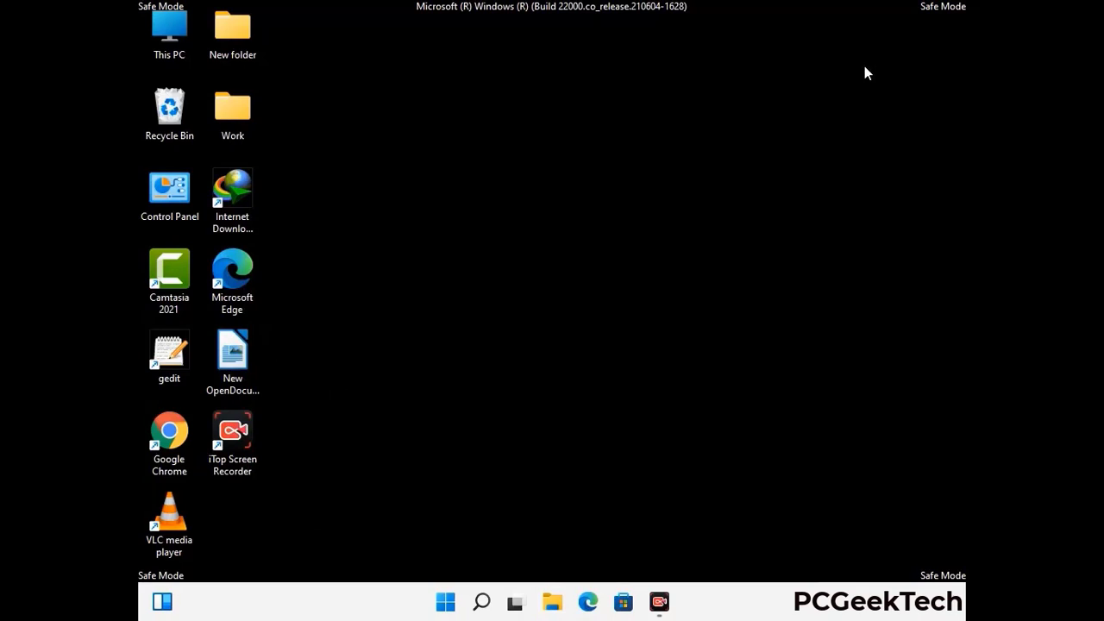
# Open the C:\Windows folder by running %WinDir%.
pyautogui.press('super+r')
pyautogui.moveTo(363, 404); pyautogui.dragTo(576, 223)
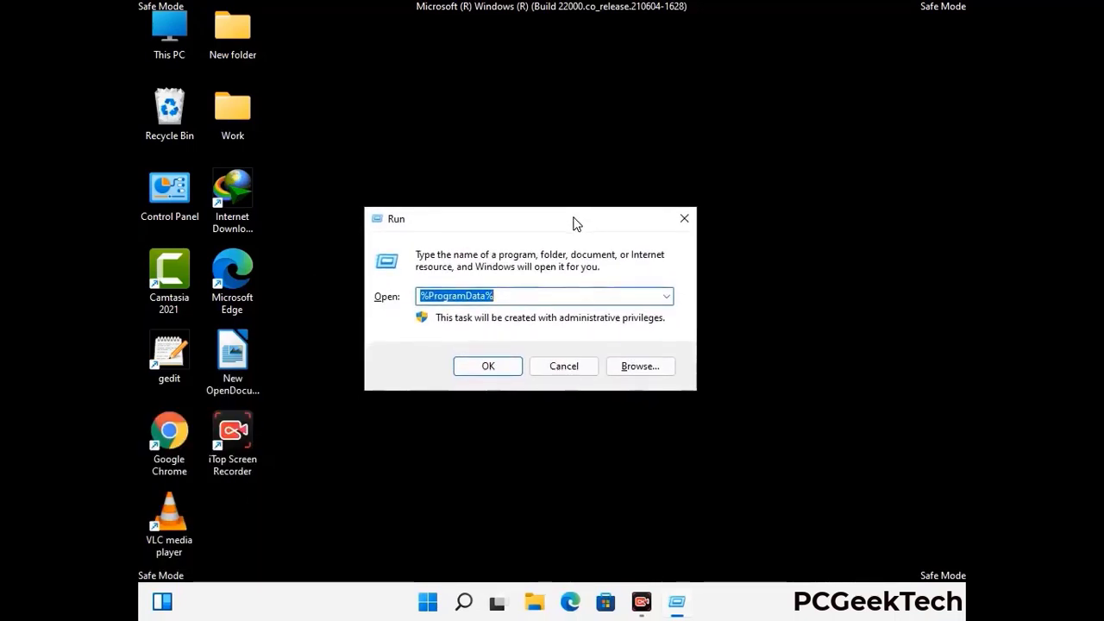
pyautogui.write('%WinDir%')
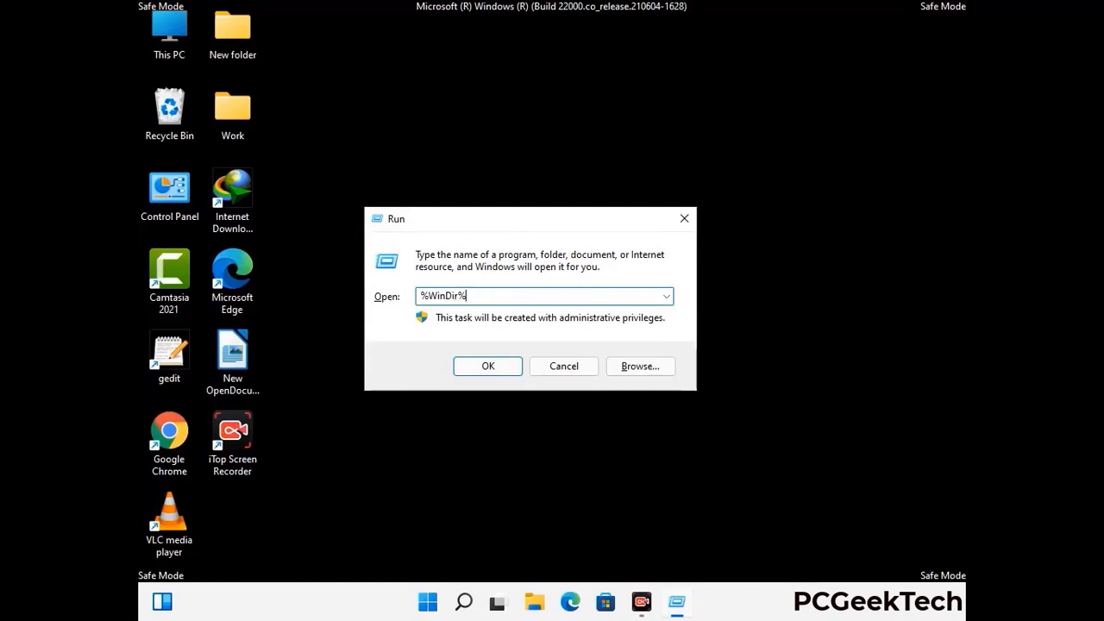
pyautogui.press('Return')
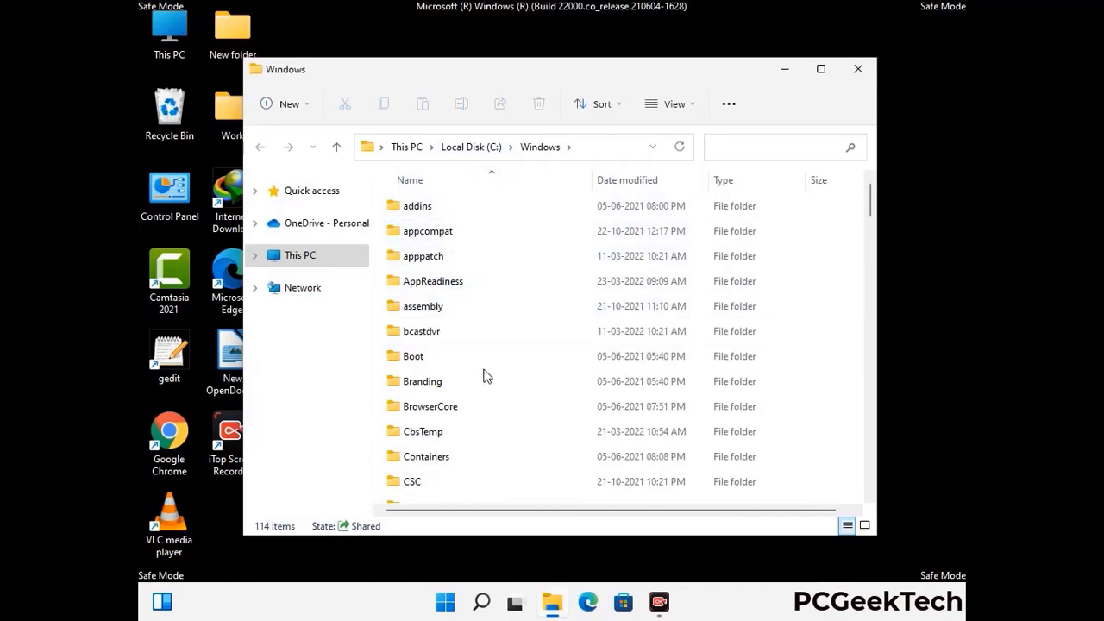
# Scroll through the 114 items in C:\Windows without changing anything, then close the window.
pyautogui.scroll(-1, 486, 382)
pyautogui.scroll(-3, 486, 384)
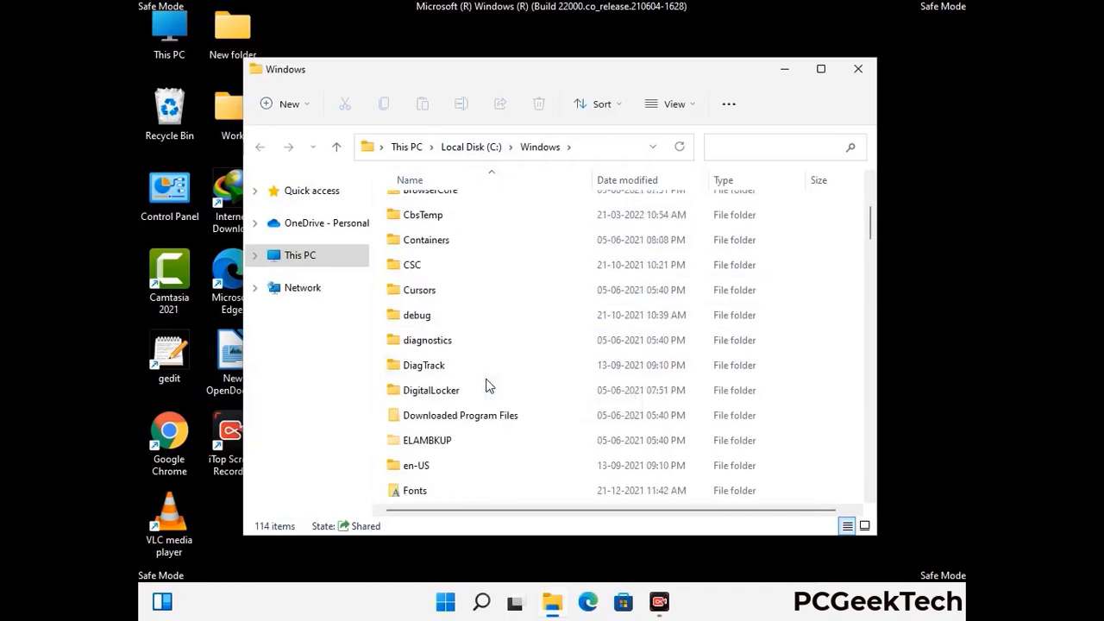
pyautogui.scroll(-5, 485, 388)
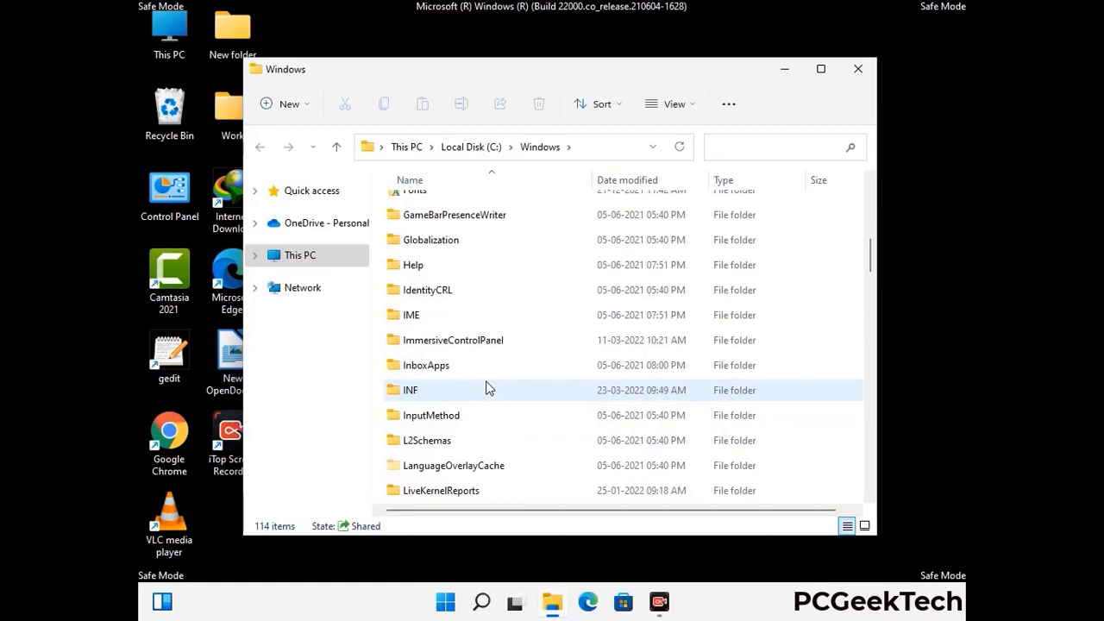
pyautogui.scroll(-4, 486, 390)
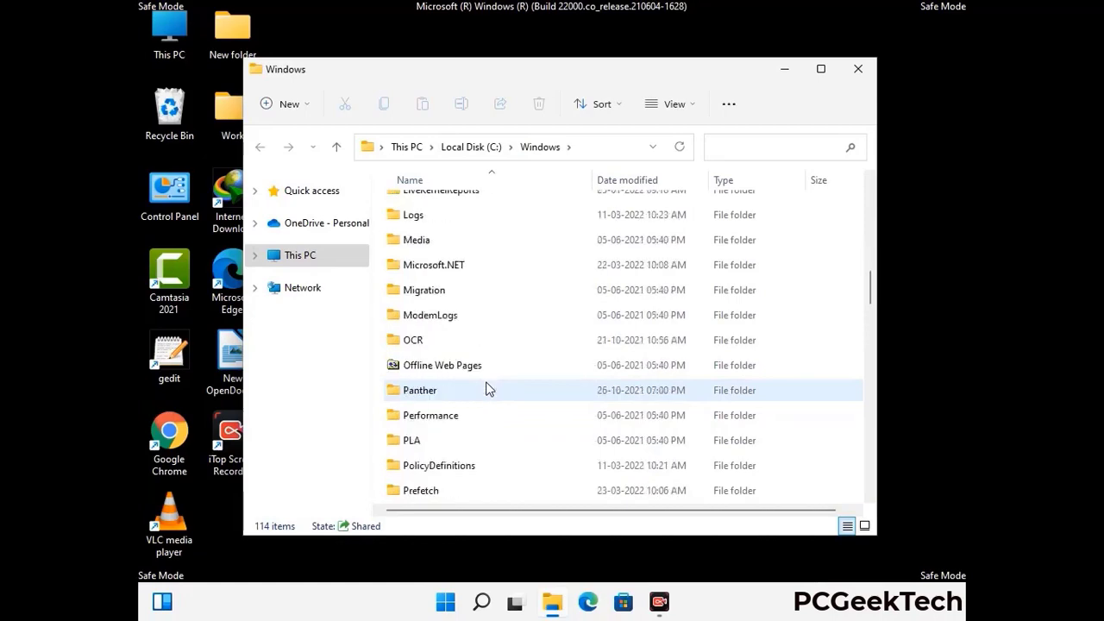
pyautogui.scroll(-6, 485, 390)
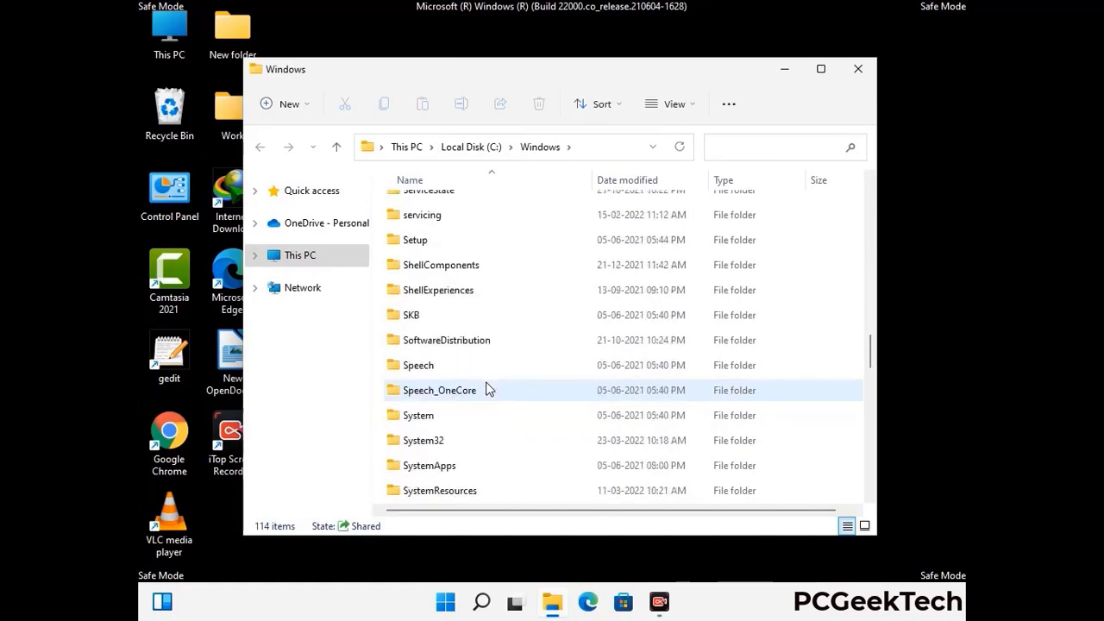
pyautogui.scroll(-1, 485, 390)
pyautogui.scroll(-7, 486, 390)
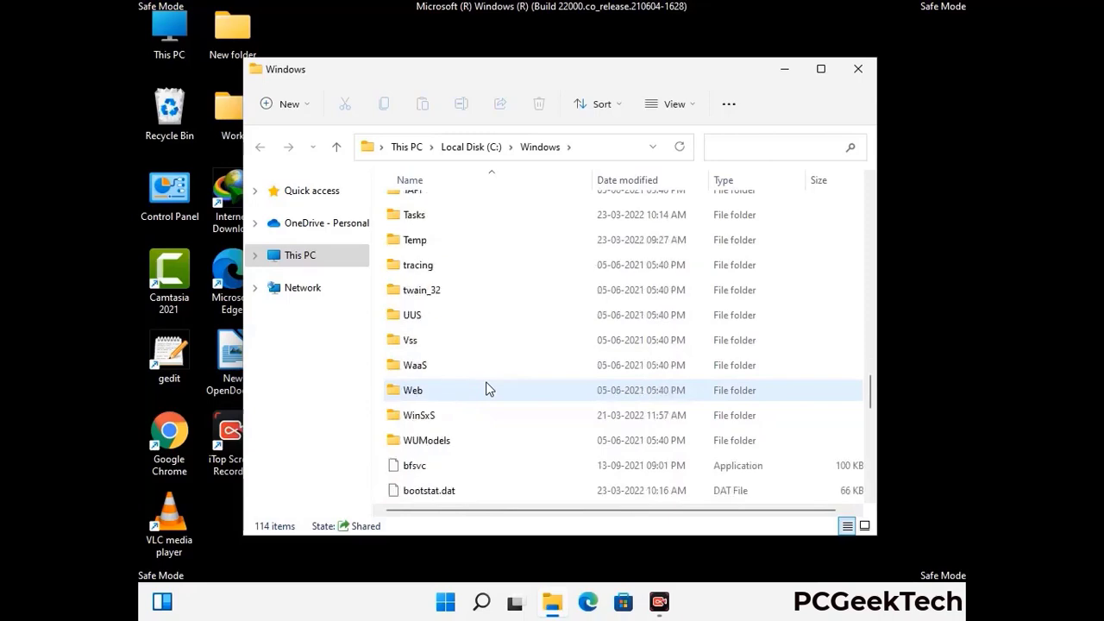
pyautogui.scroll(-7, 485, 390)
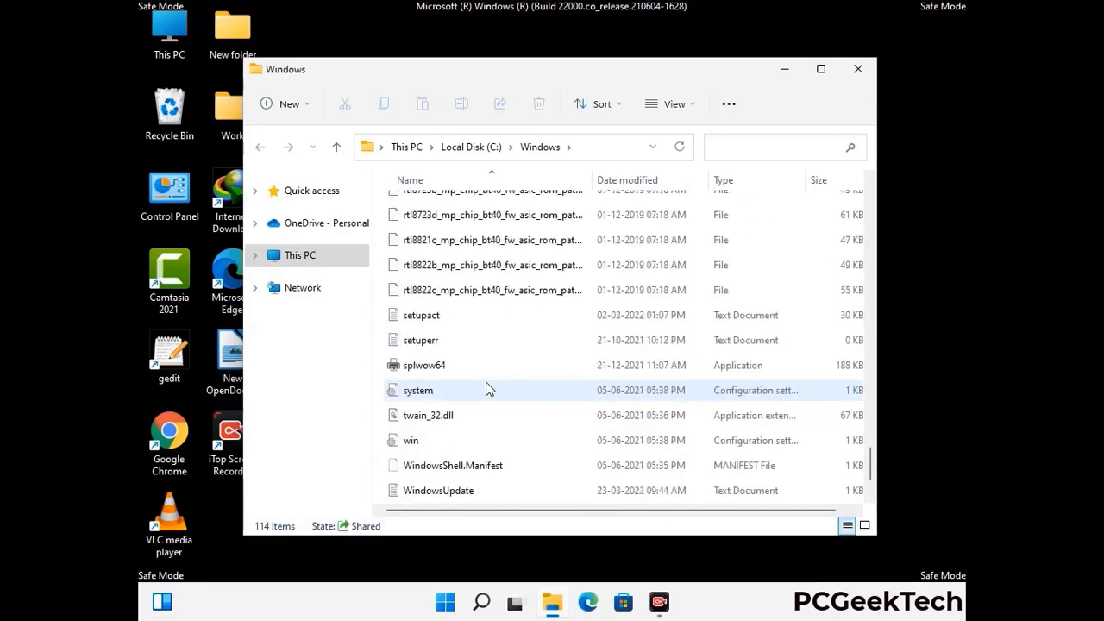
pyautogui.scroll(11, 487, 390)
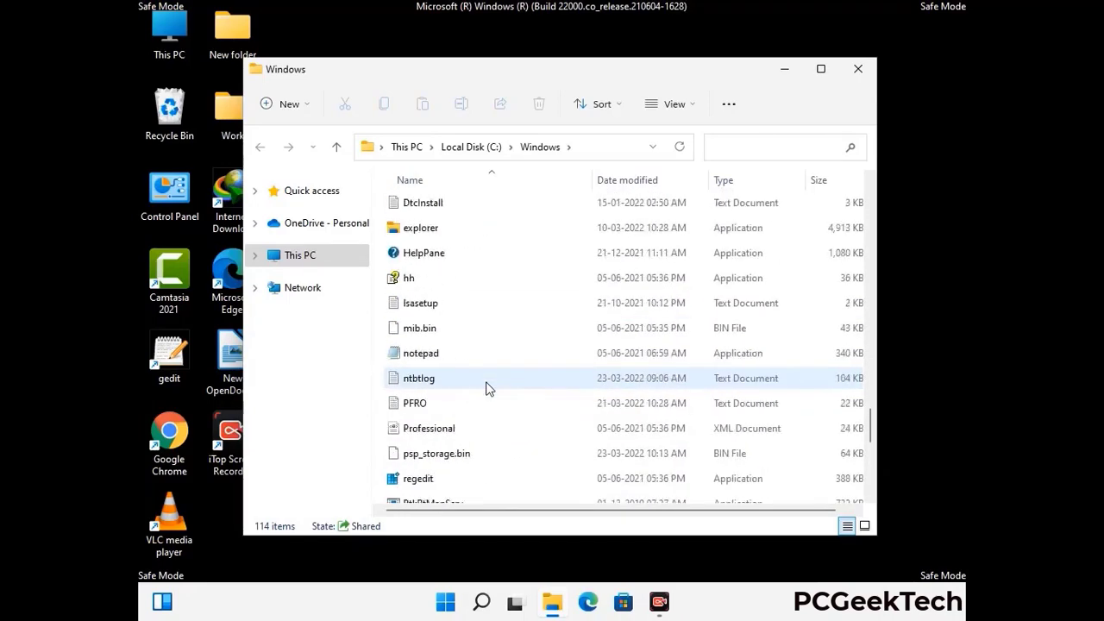
pyautogui.scroll(3, 488, 389)
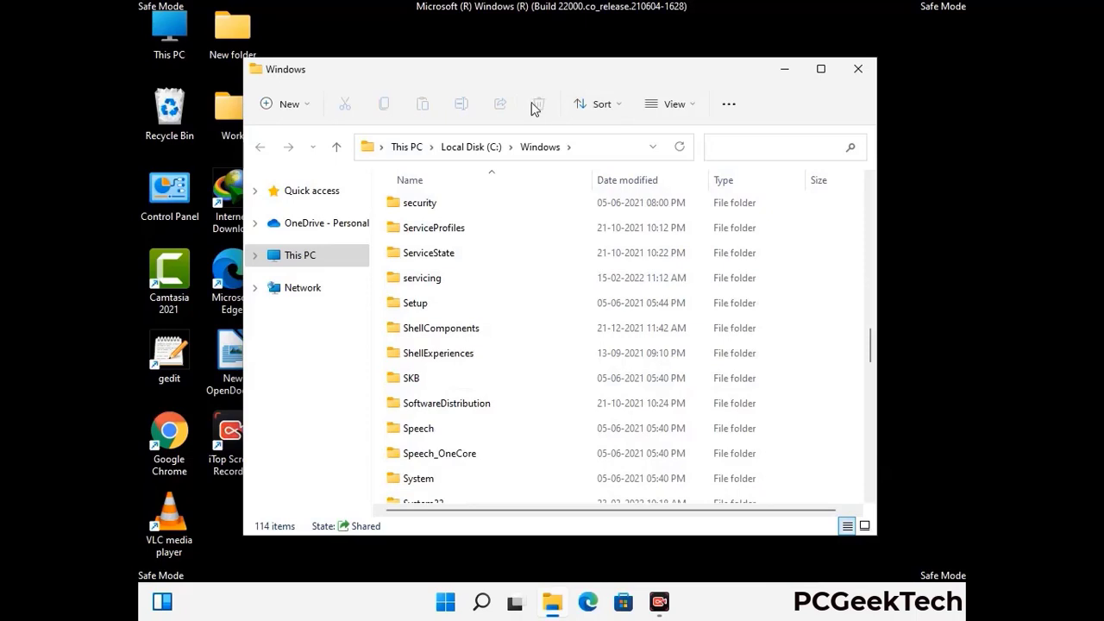
pyautogui.click(863, 70)
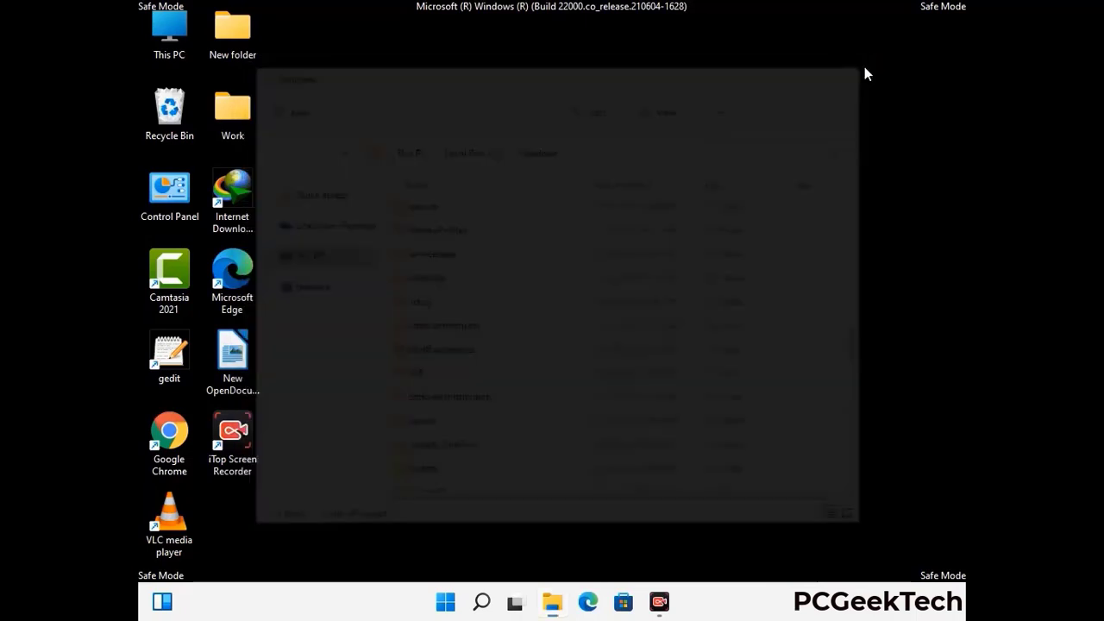
# Open %temp% from Run, select all 100 items and delete them, then close the window.
pyautogui.press('super+r')
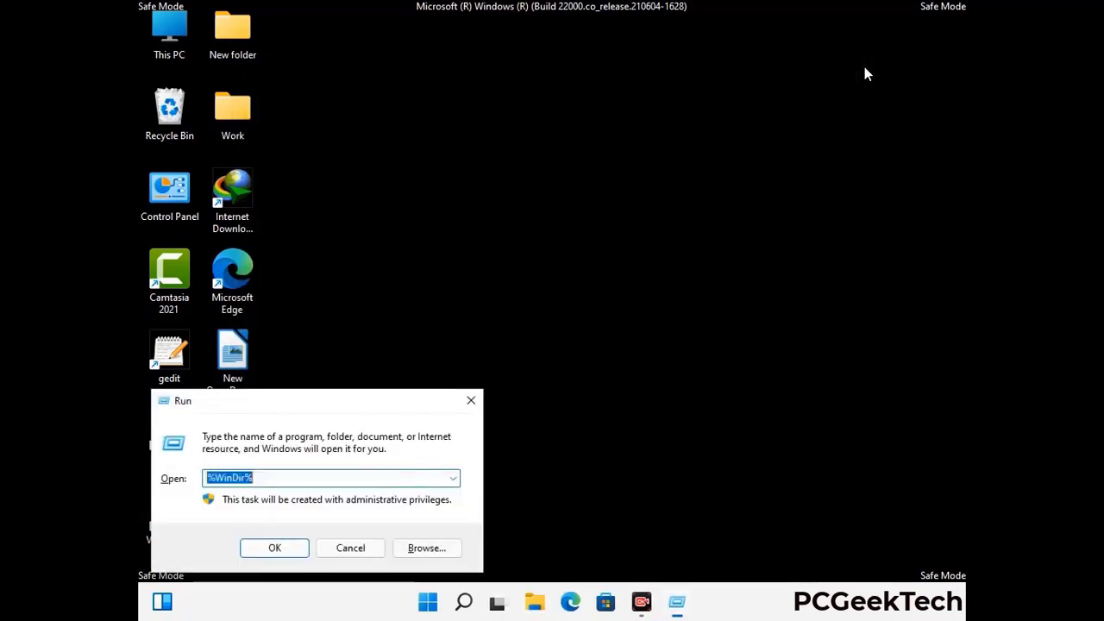
pyautogui.moveTo(363, 404); pyautogui.dragTo(627, 148)
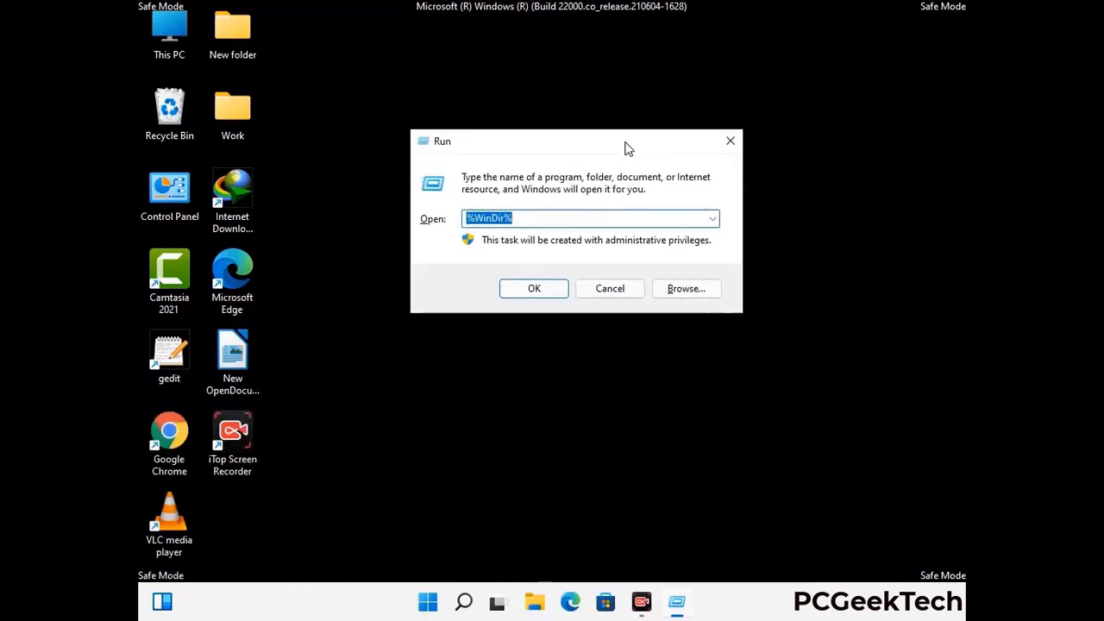
pyautogui.write('%temp%')
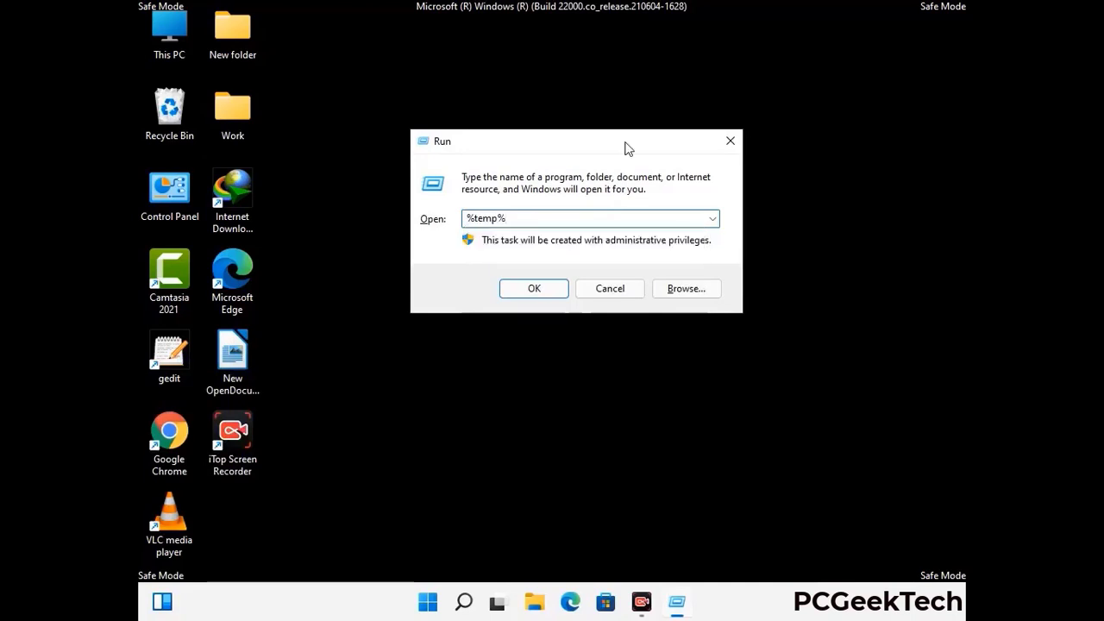
pyautogui.click(553, 287)
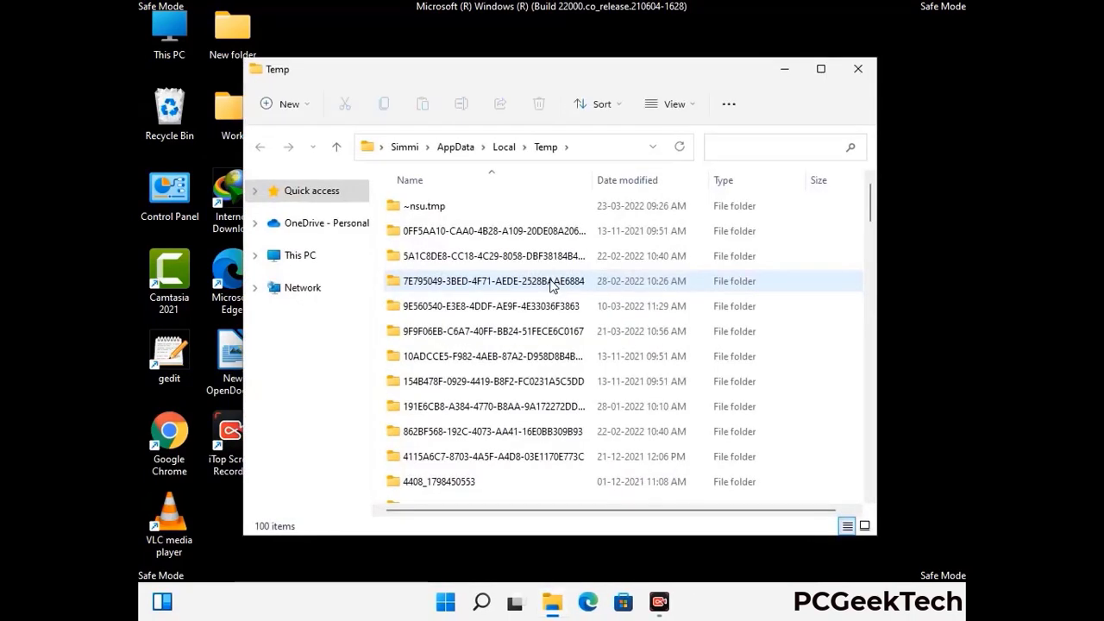
pyautogui.click(500, 333)
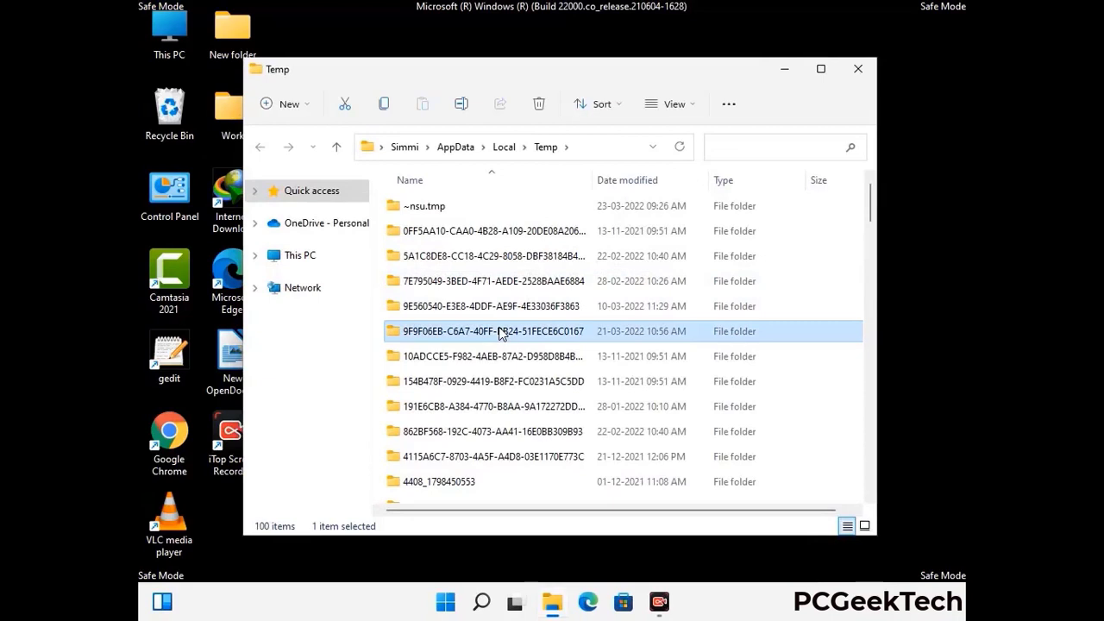
pyautogui.hotkey('ctrl', 'a')
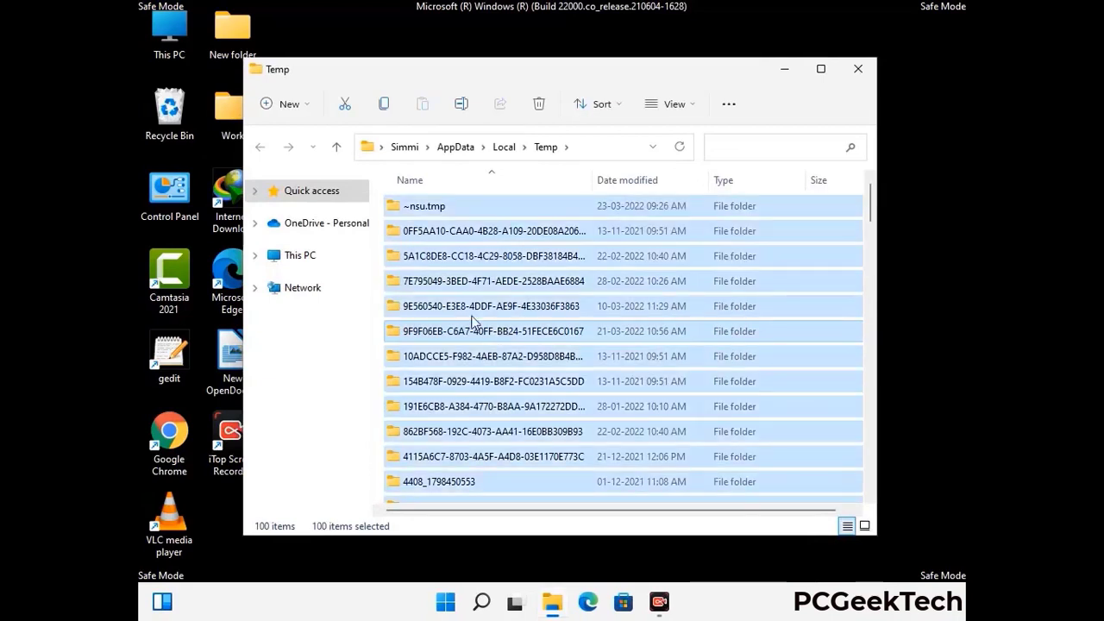
pyautogui.click(540, 105)
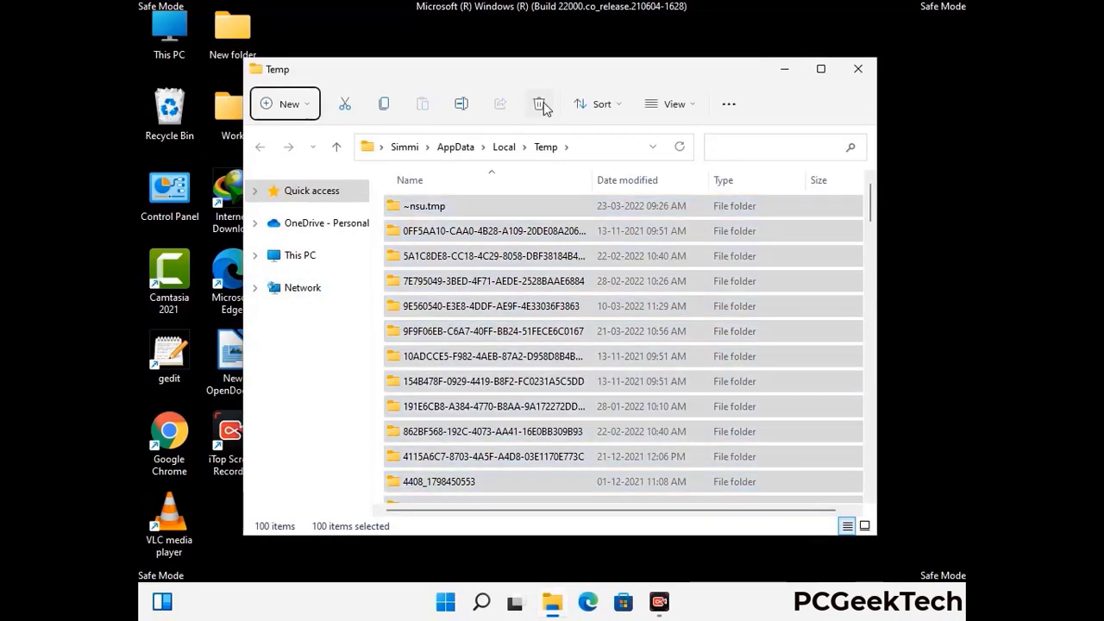
pyautogui.click(859, 69)
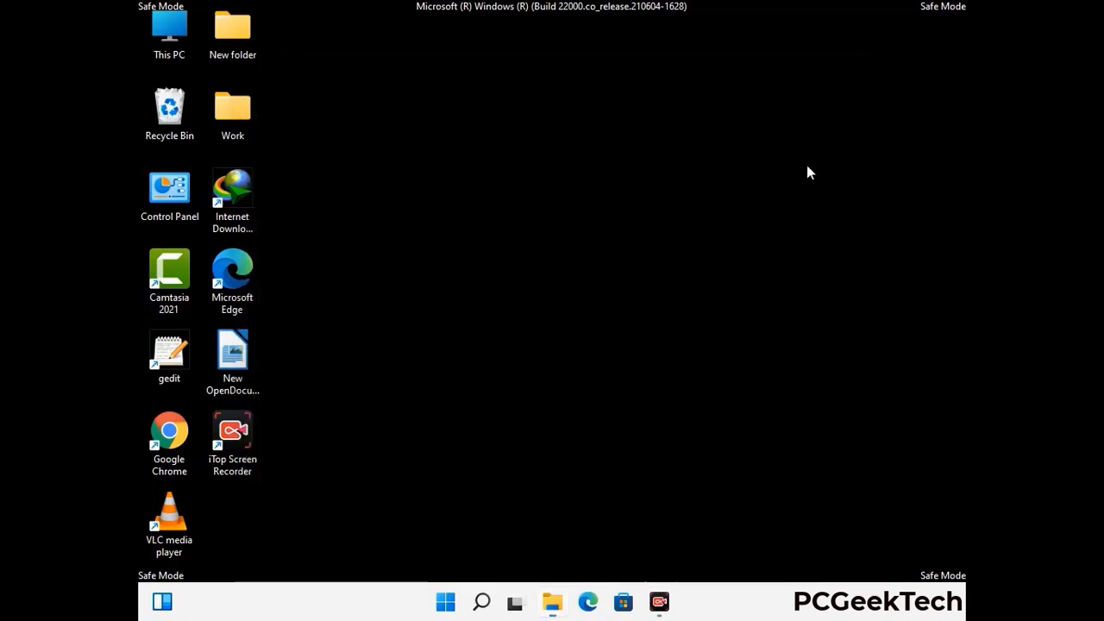
# Open the C:\Windows\Temp folder from the Run prompt with 'temp'.
pyautogui.press('super+r')
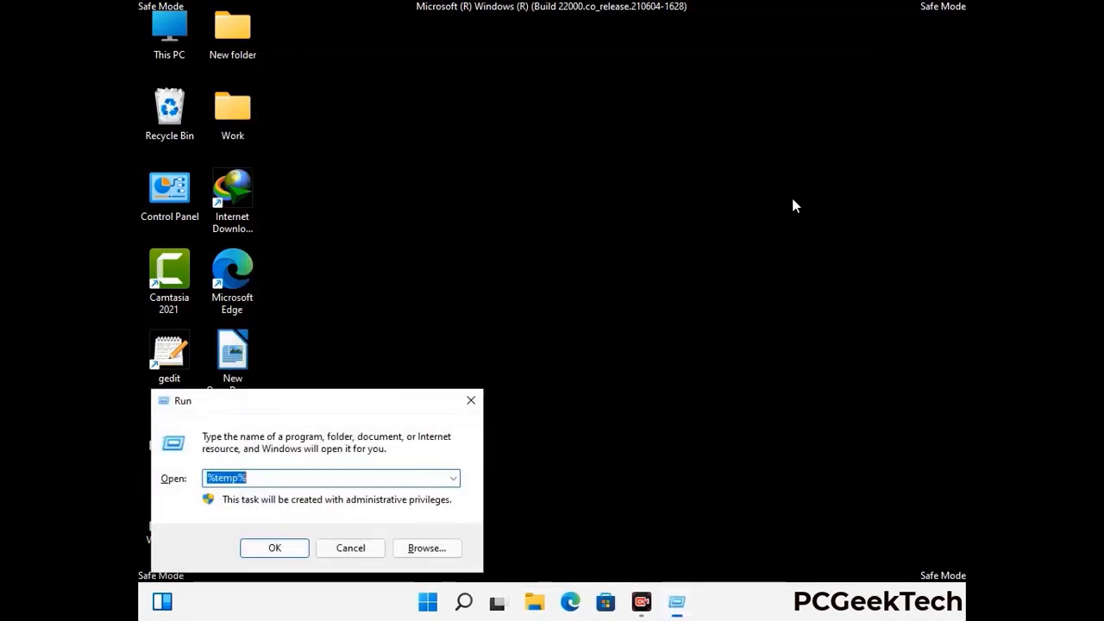
pyautogui.moveTo(374, 395); pyautogui.dragTo(628, 161)
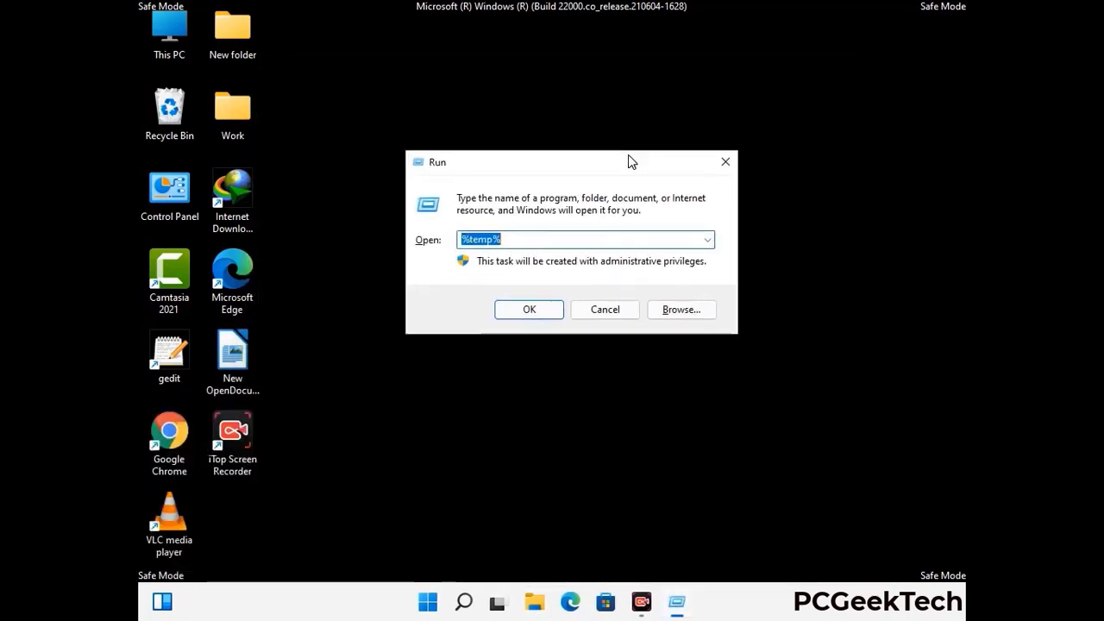
pyautogui.write('temp')
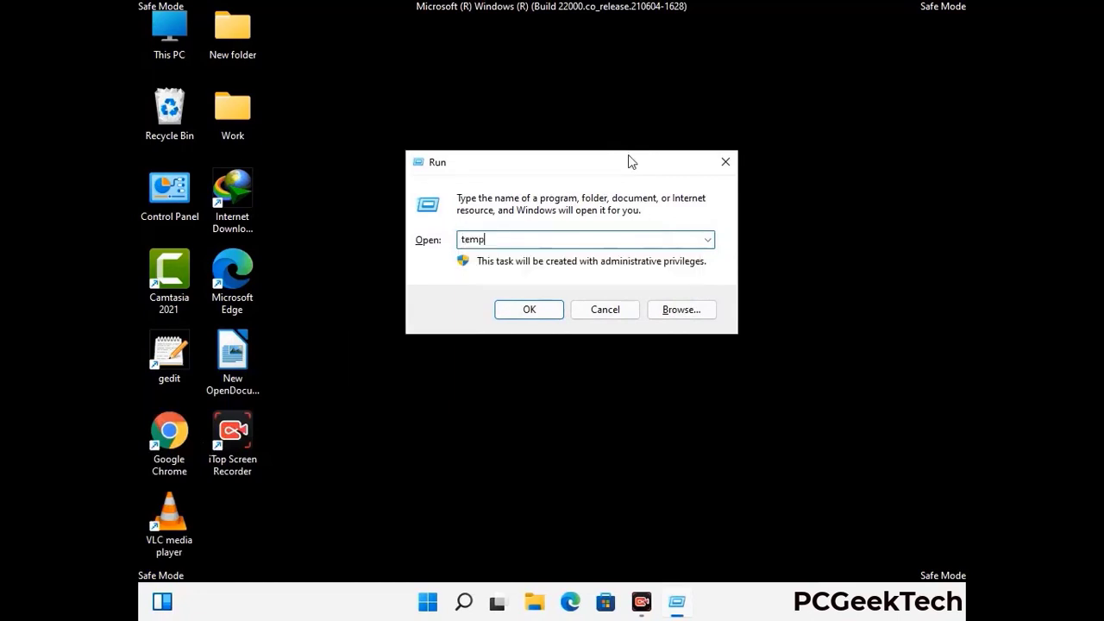
pyautogui.press('Return')
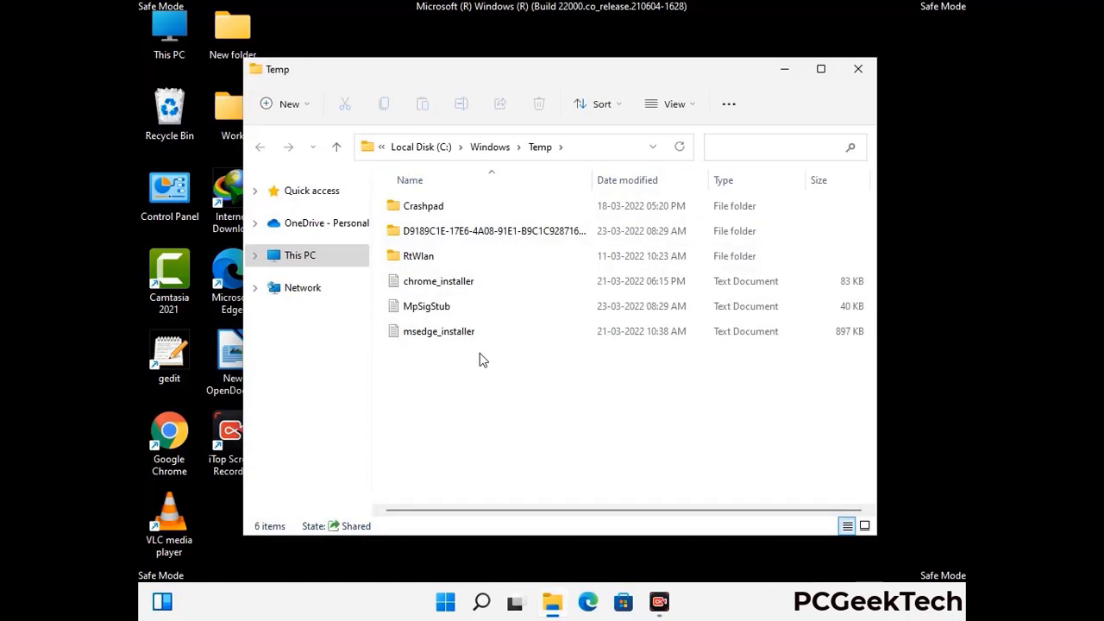
# Delete all six items in the Temp folder and close its window.
pyautogui.hotkey('ctrl', 'a')
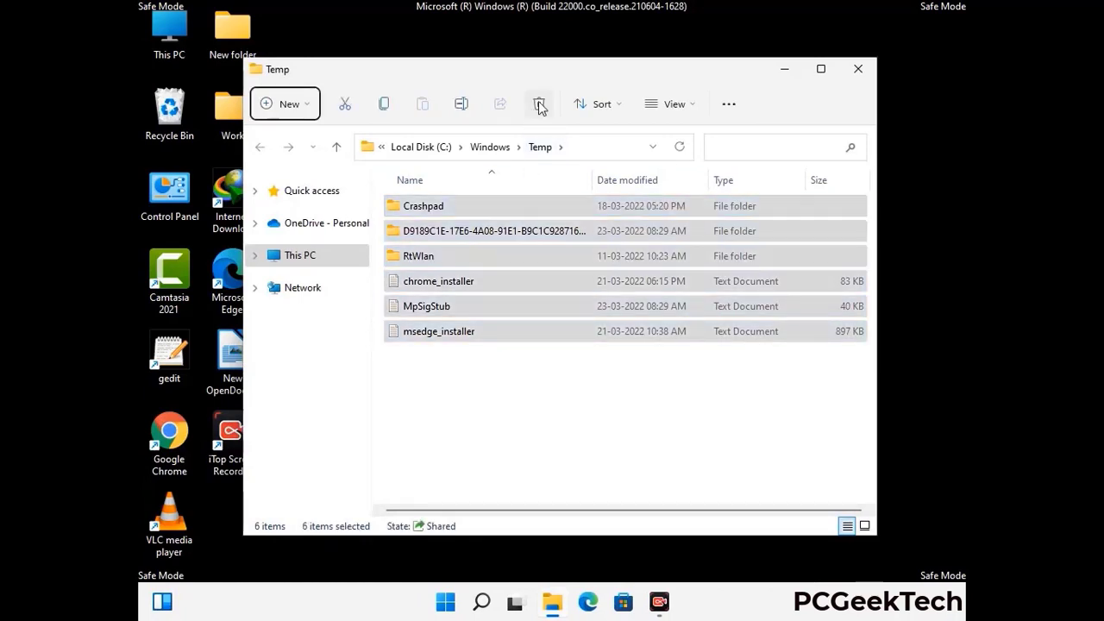
pyautogui.click(539, 104)
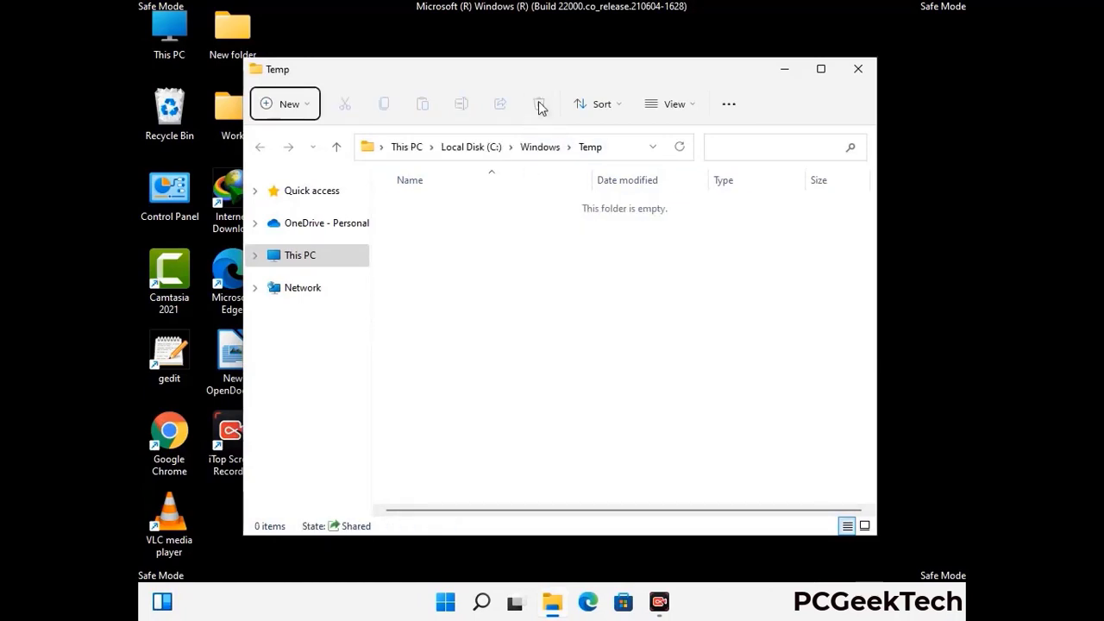
pyautogui.click(859, 70)
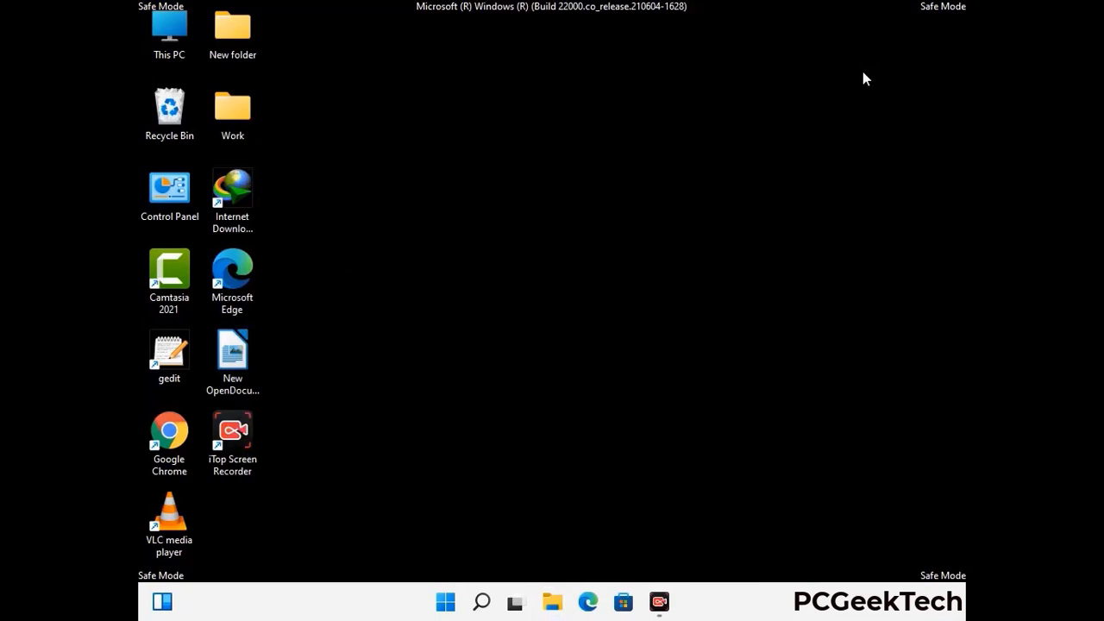
# Launch Registry Editor from the Run prompt with 'rege'.
pyautogui.press('super+r')
pyautogui.moveTo(337, 405); pyautogui.dragTo(574, 138)
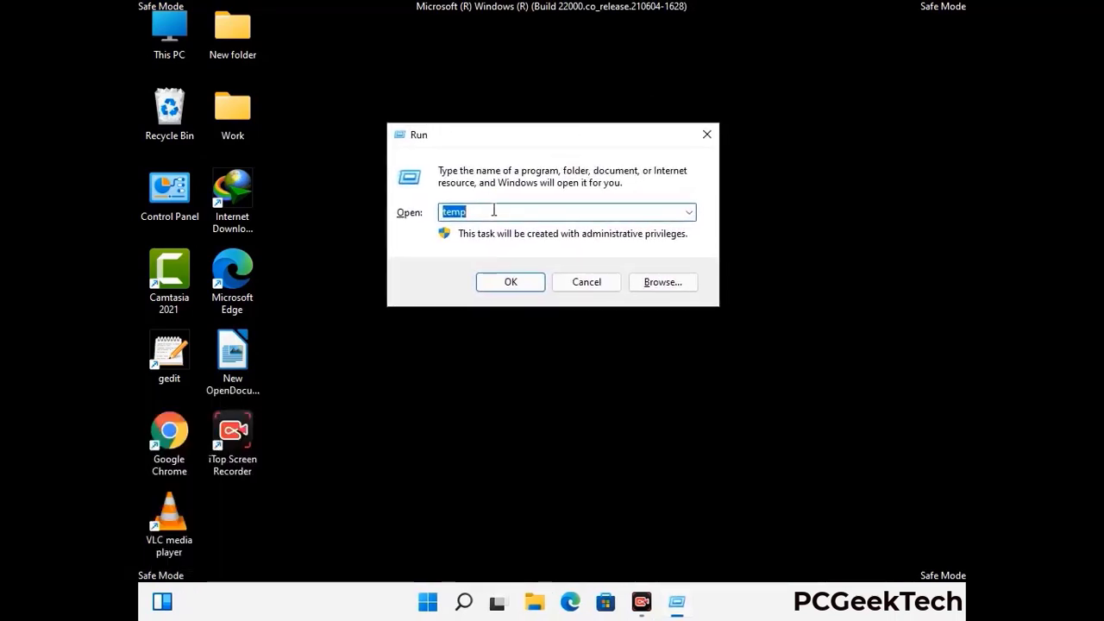
pyautogui.write('regedit')
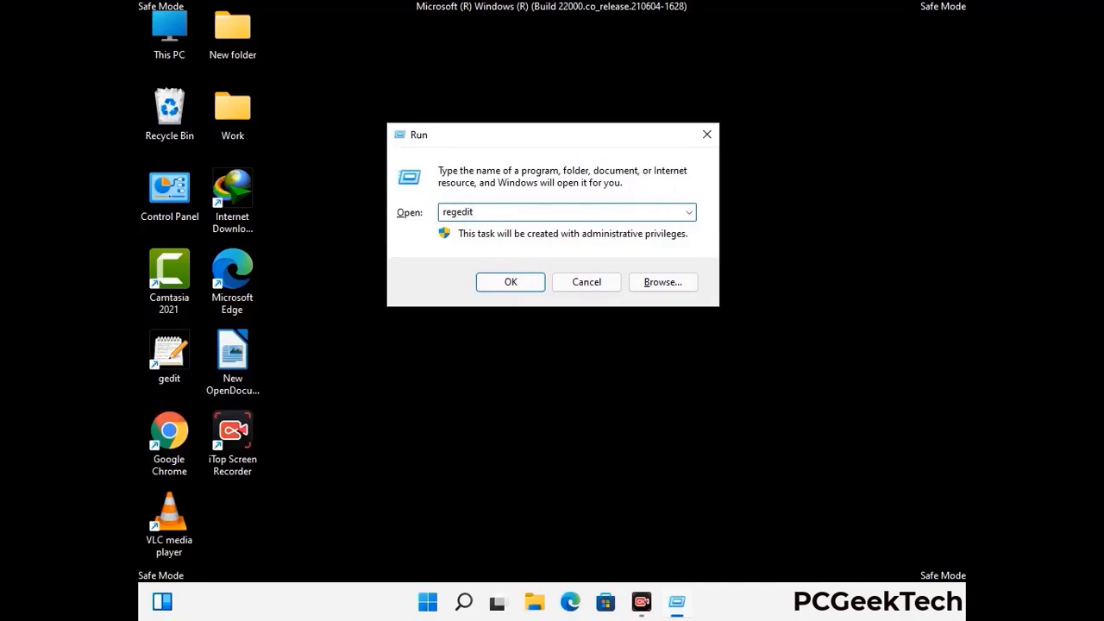
pyautogui.press('Return')
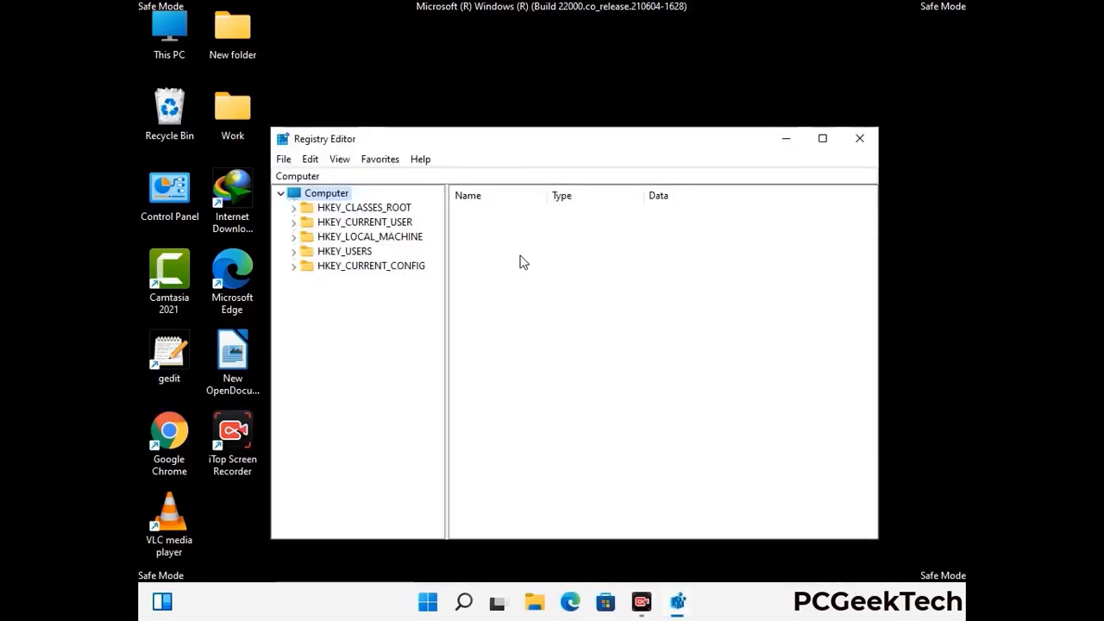
# Expand HKEY_CURRENT_USER > Software > Microsoft in the registry tree.
pyautogui.click(370, 237)
pyautogui.click(294, 221)
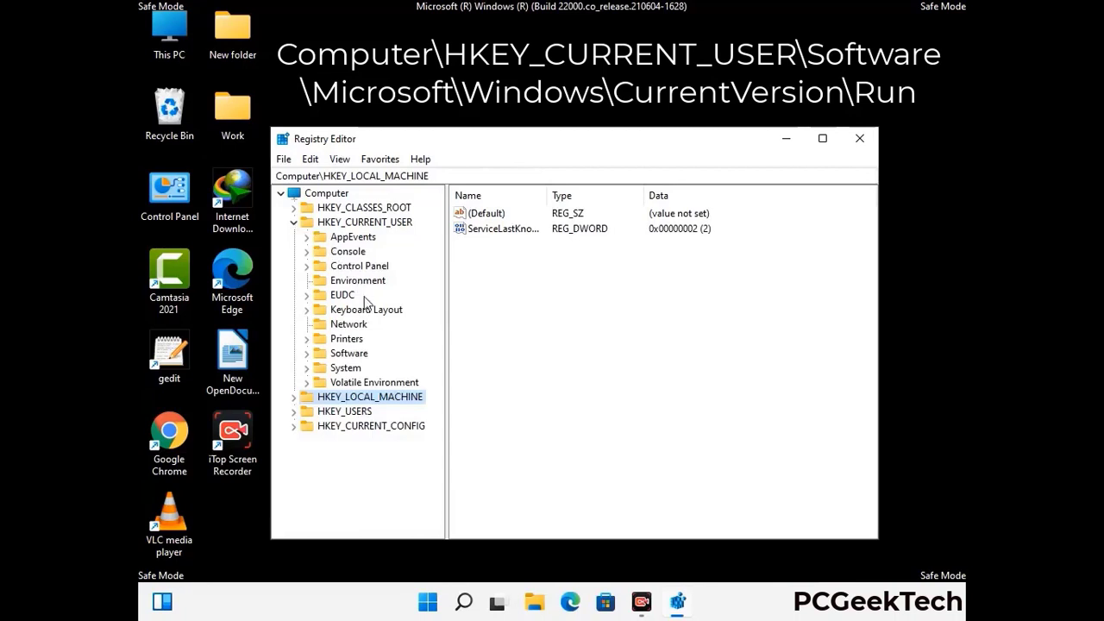
pyautogui.click(343, 355)
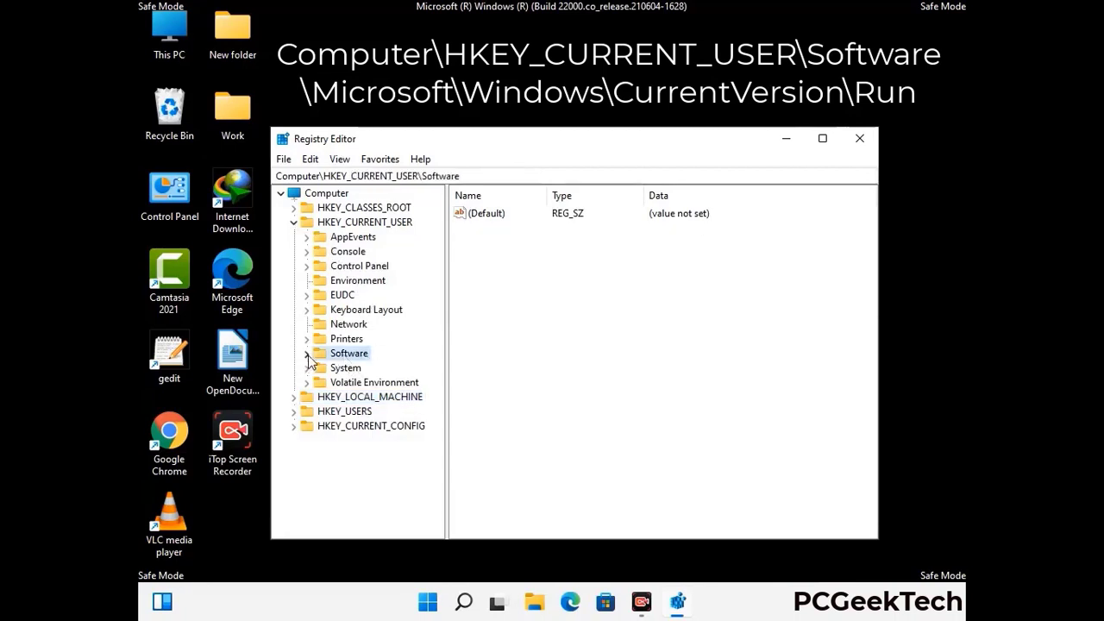
pyautogui.click(305, 355)
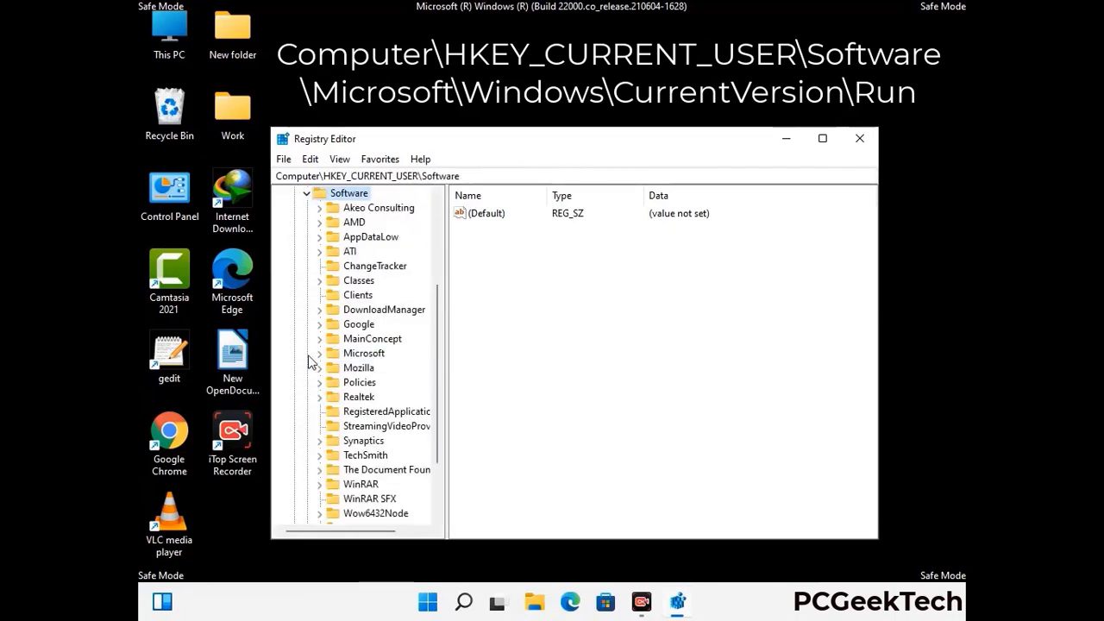
pyautogui.doubleClick(361, 353)
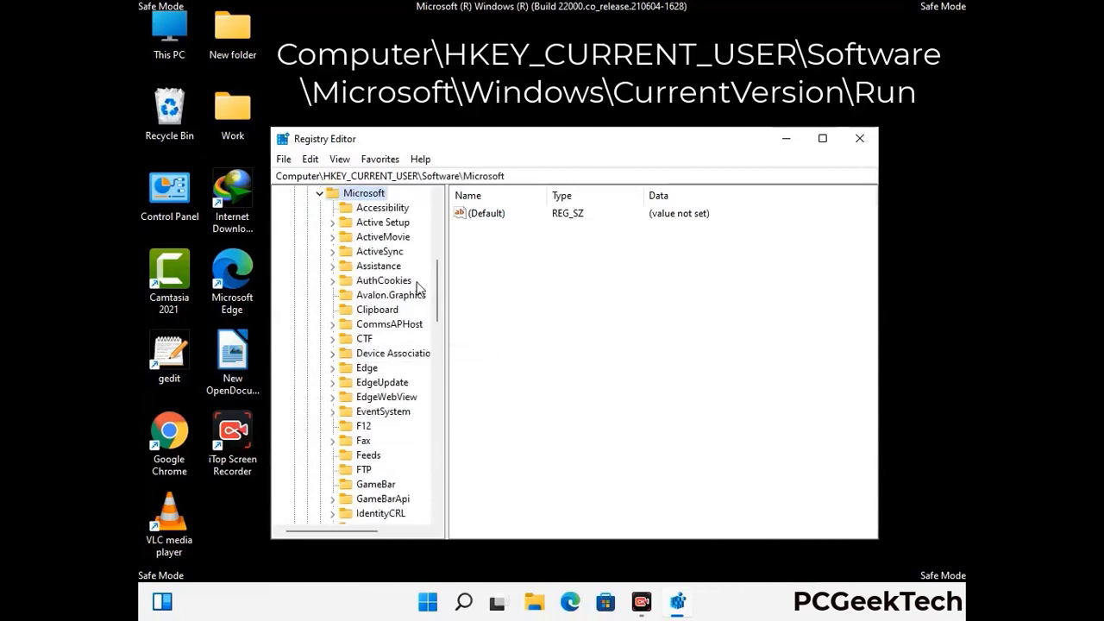
# Expand Windows > CurrentVersion and select the Run key to list its startup values.
pyautogui.scroll(-2, 400, 377)
pyautogui.scroll(-2, 399, 377)
pyautogui.scroll(-1, 400, 377)
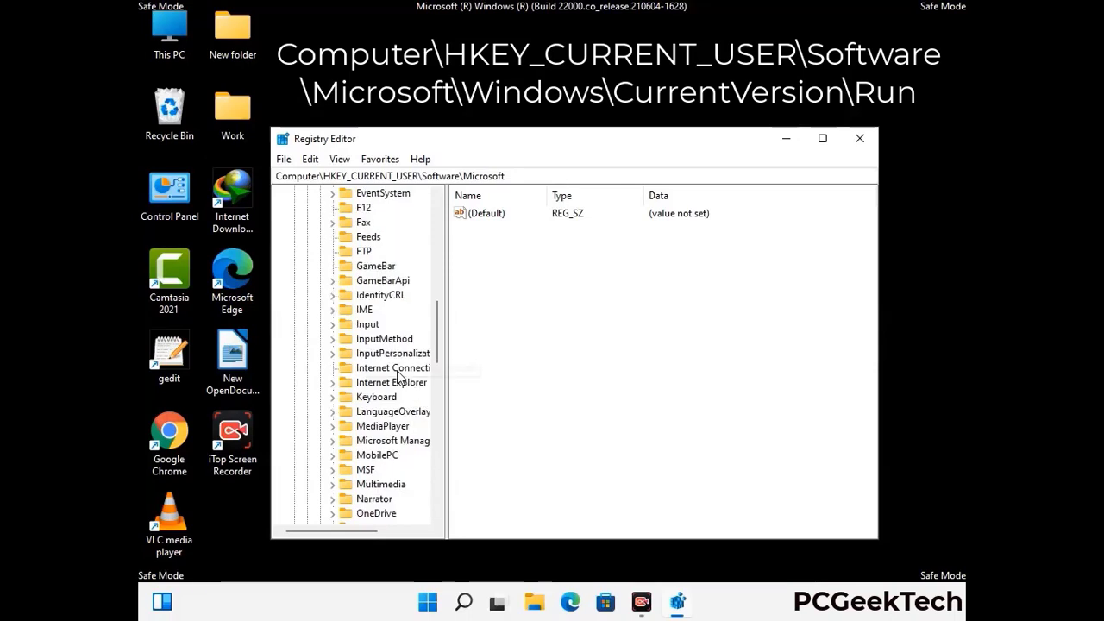
pyautogui.scroll(-2, 399, 377)
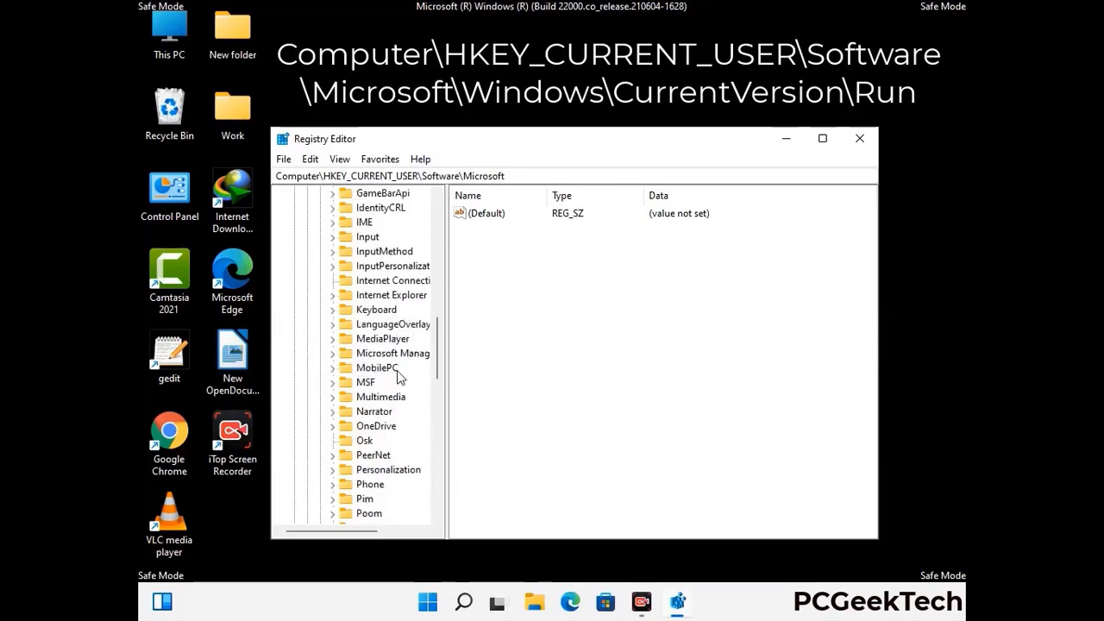
pyautogui.scroll(-7, 400, 377)
pyautogui.scroll(-3, 400, 377)
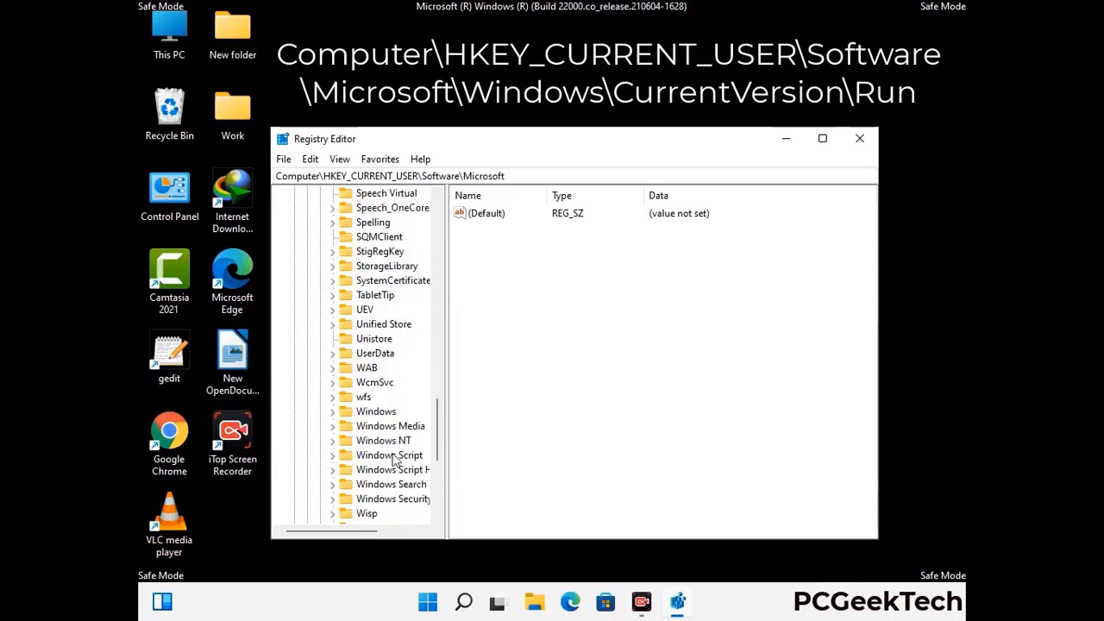
pyautogui.doubleClick(388, 412)
pyautogui.scroll(-1, 400, 404)
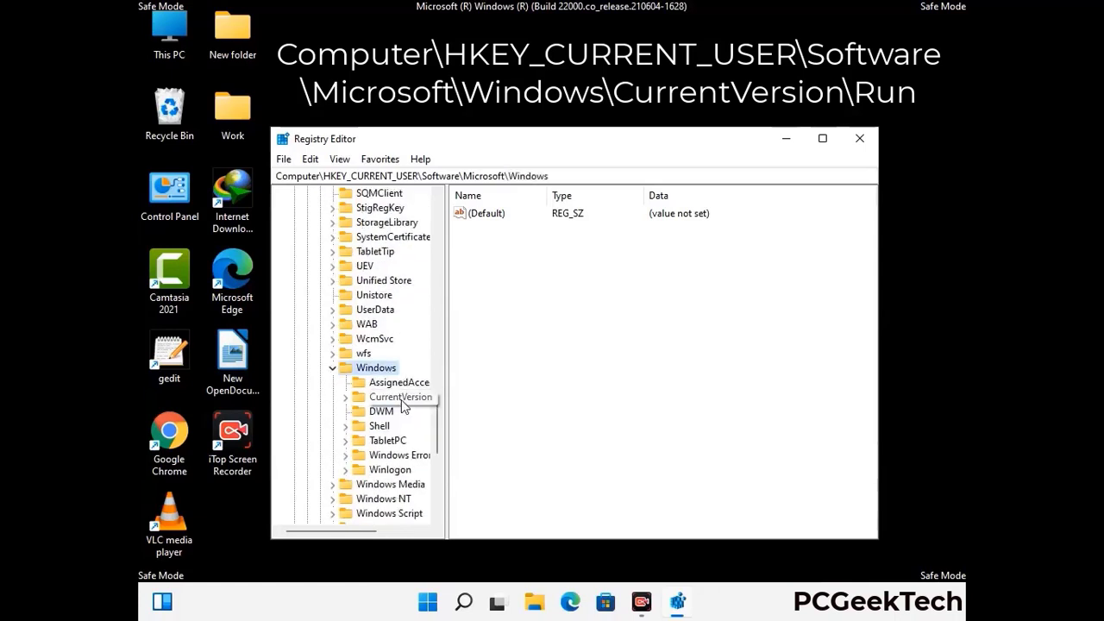
pyautogui.doubleClick(401, 398)
pyautogui.scroll(-5, 399, 380)
pyautogui.scroll(-4, 395, 373)
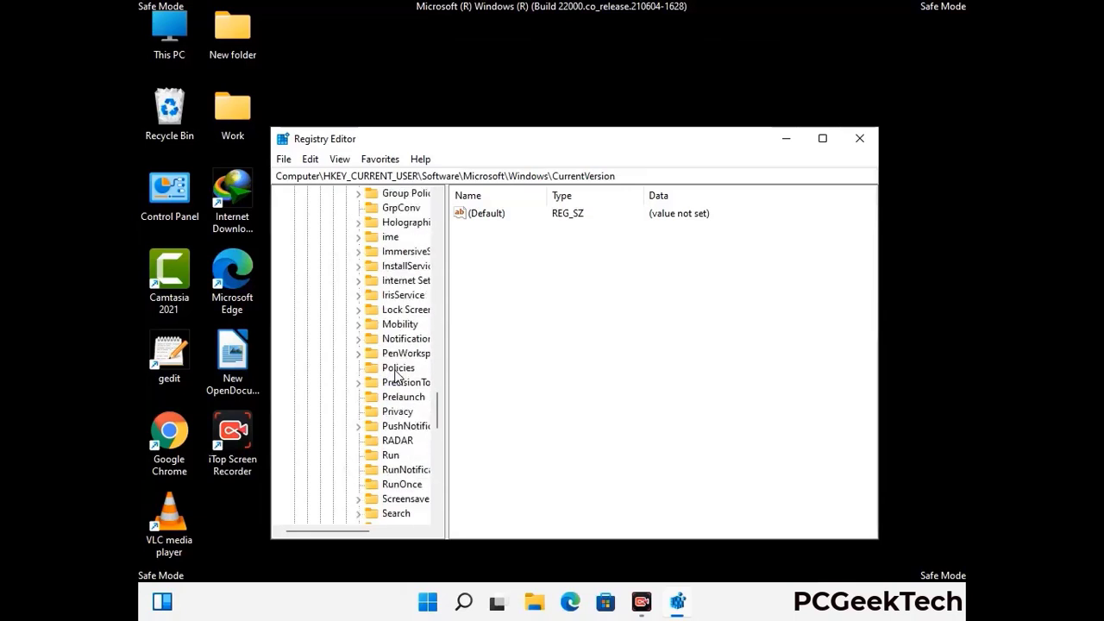
pyautogui.scroll(-1, 397, 373)
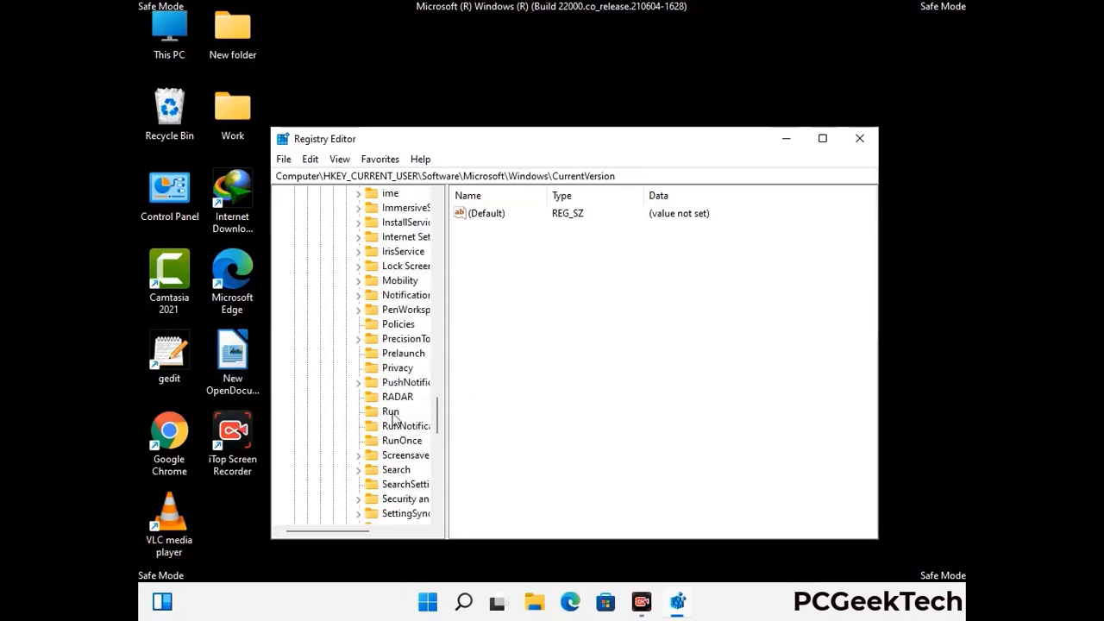
pyautogui.click(392, 414)
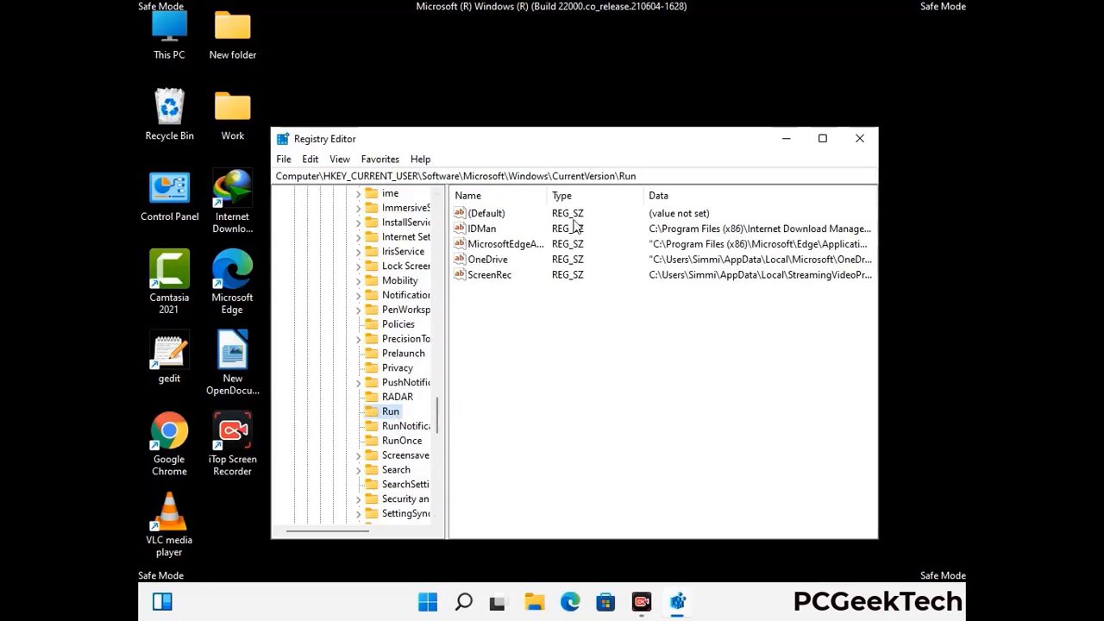
# Delete the ScreenRec value from the Run key, confirming with Yes.
pyautogui.click(488, 276)
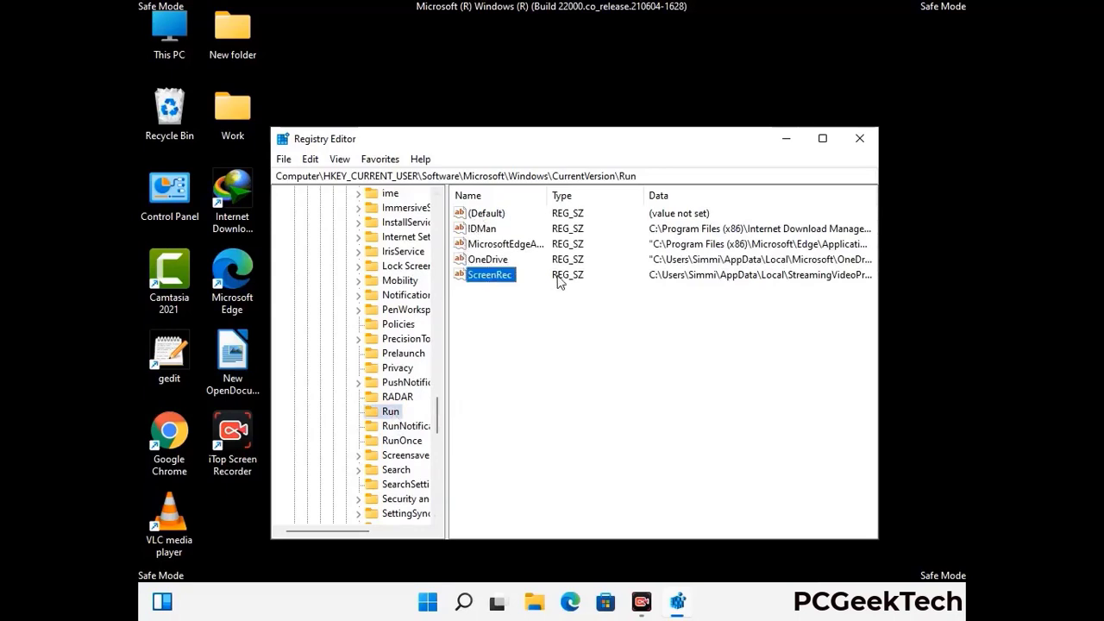
pyautogui.click(499, 276)
pyautogui.rightClick(497, 277)
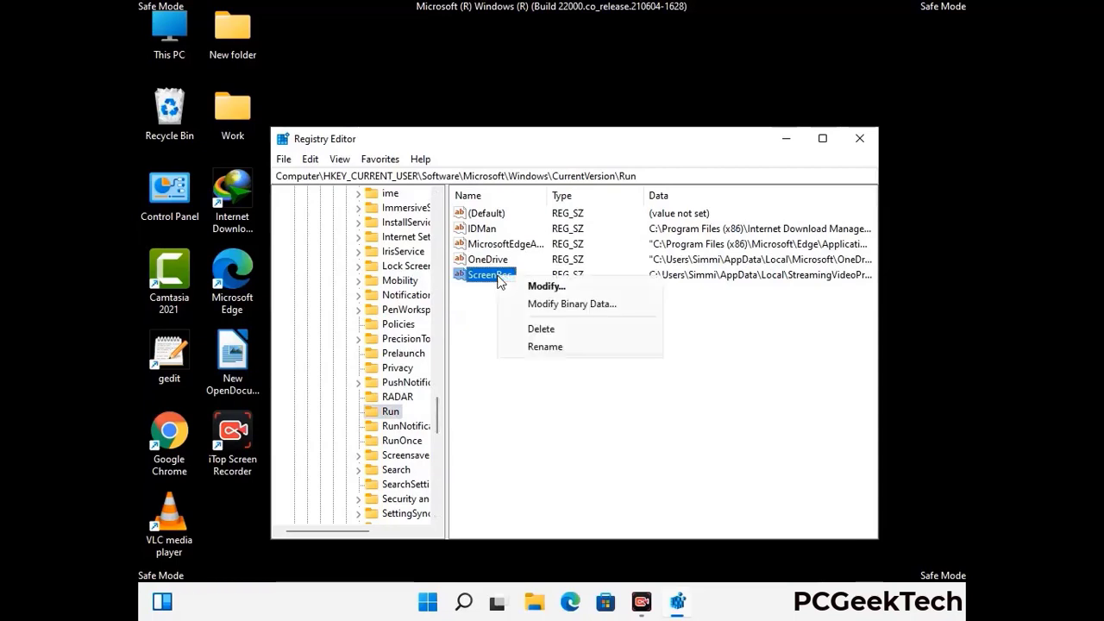
pyautogui.click(529, 330)
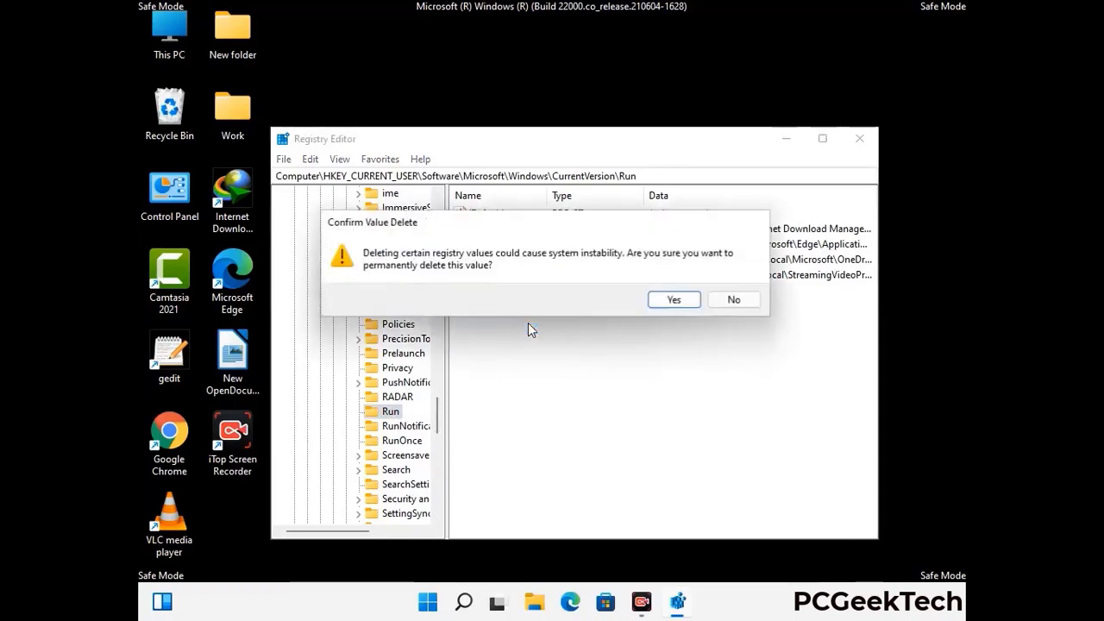
pyautogui.click(675, 300)
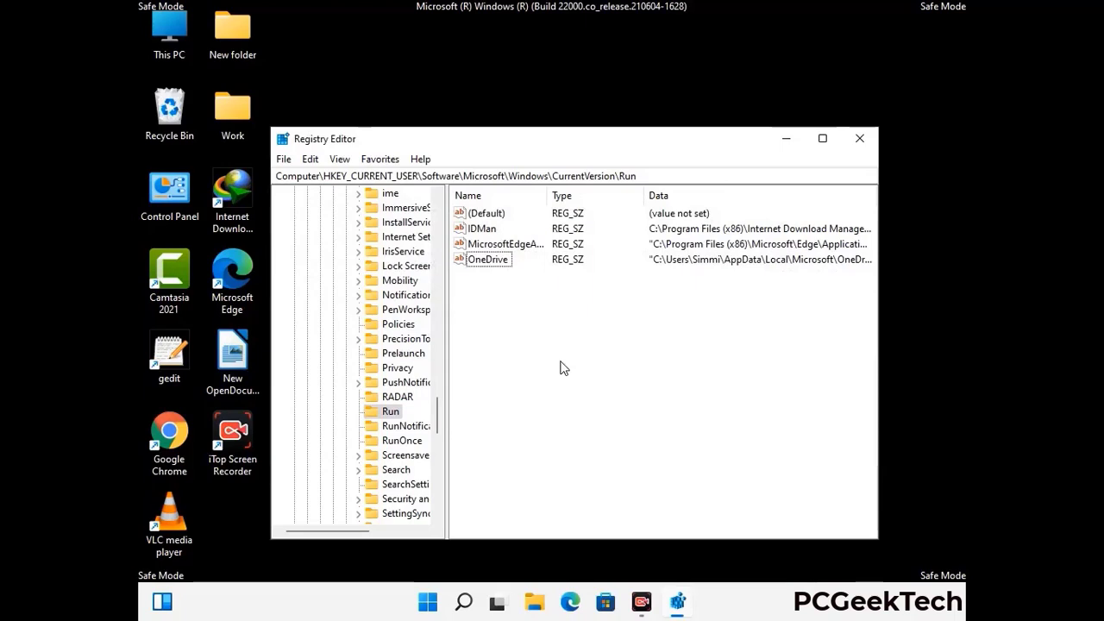
# Search the registry for 'Virus Nam', cancel the search, and close Registry Editor.
pyautogui.hotkey('ctrl', 'f')
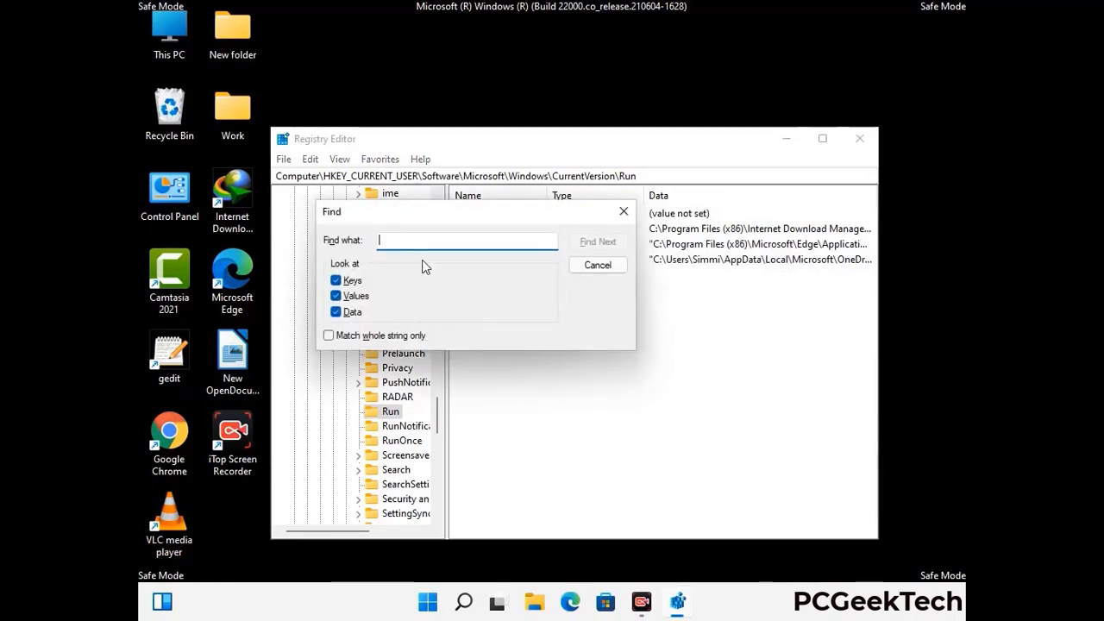
pyautogui.write('Virus Name')
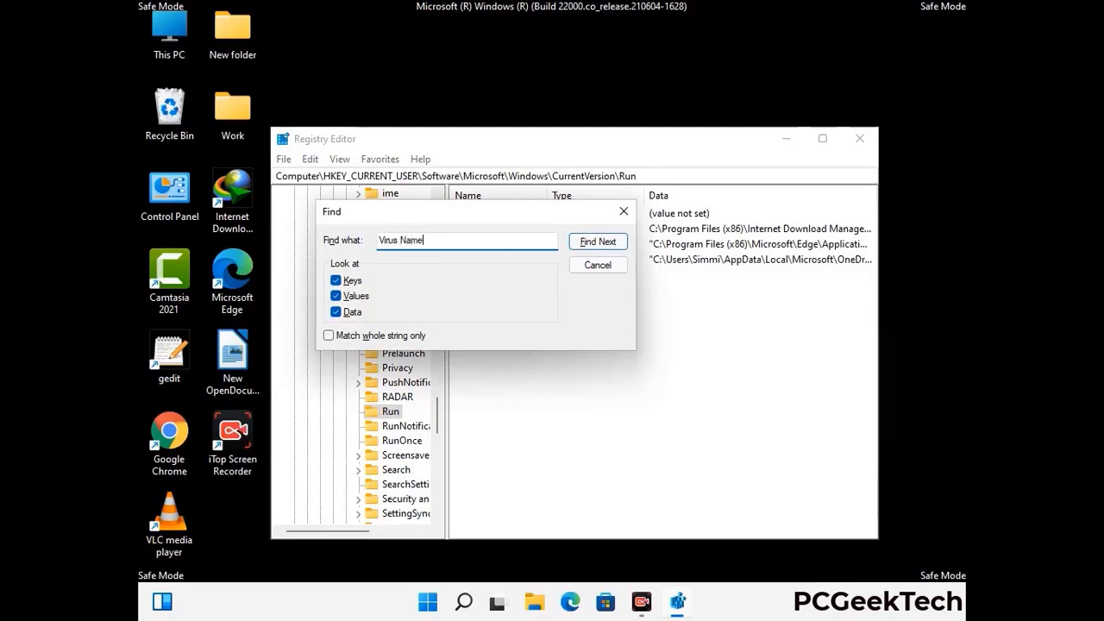
pyautogui.click(585, 247)
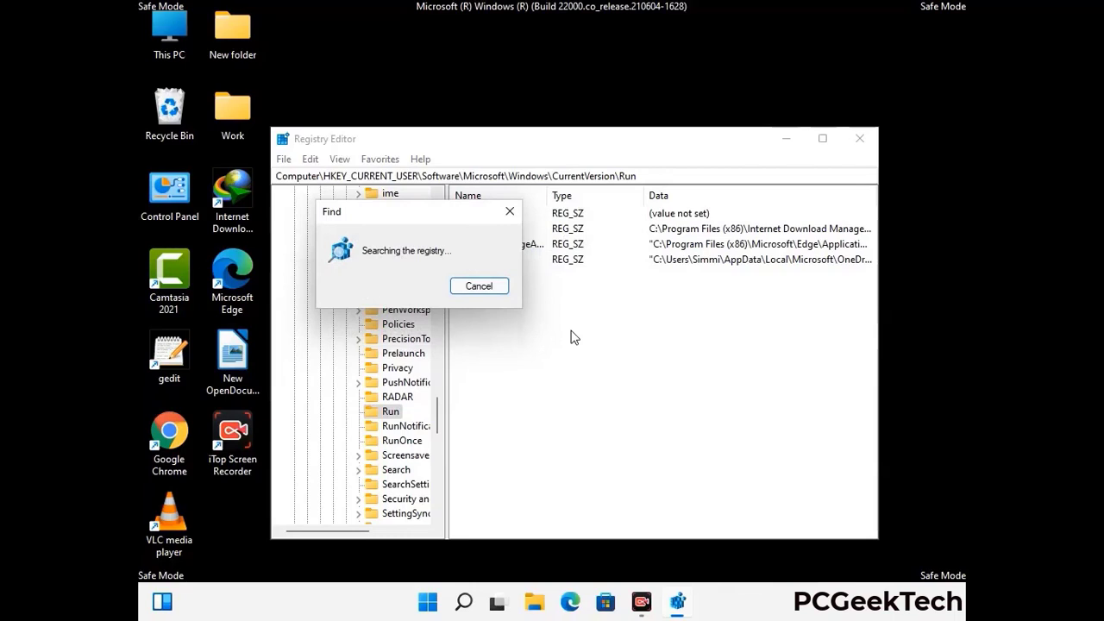
pyautogui.click(516, 214)
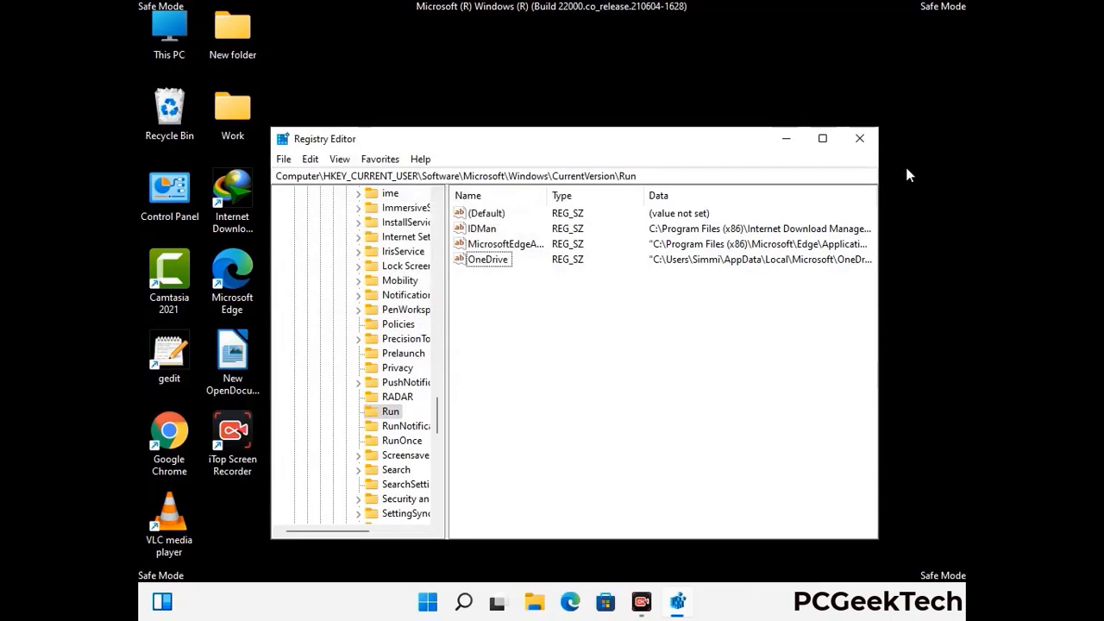
pyautogui.click(860, 139)
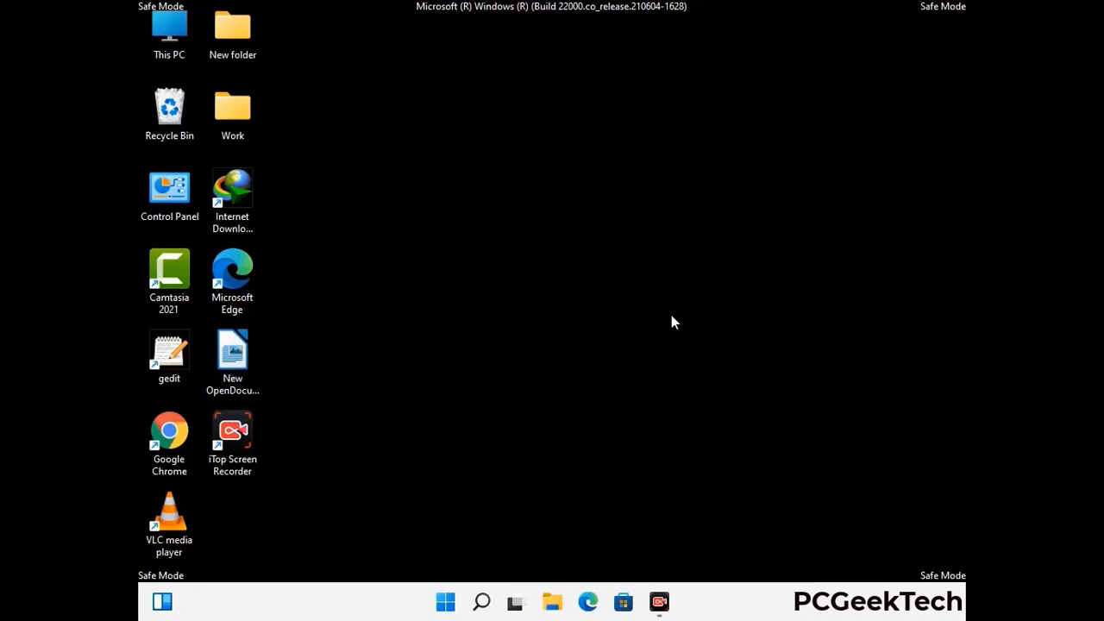
# Launch msconfig and clear Safe boot on the Boot tab for Windows 11.
pyautogui.press('super+r')
pyautogui.moveTo(320, 399); pyautogui.dragTo(565, 172)
pyautogui.write('ms')
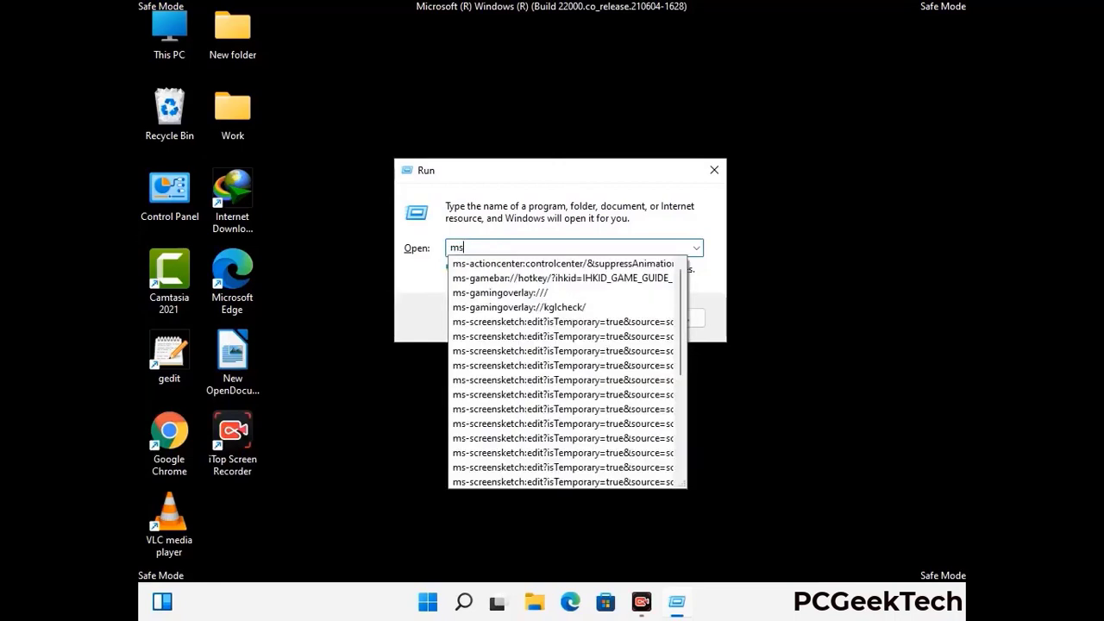
pyautogui.write('config')
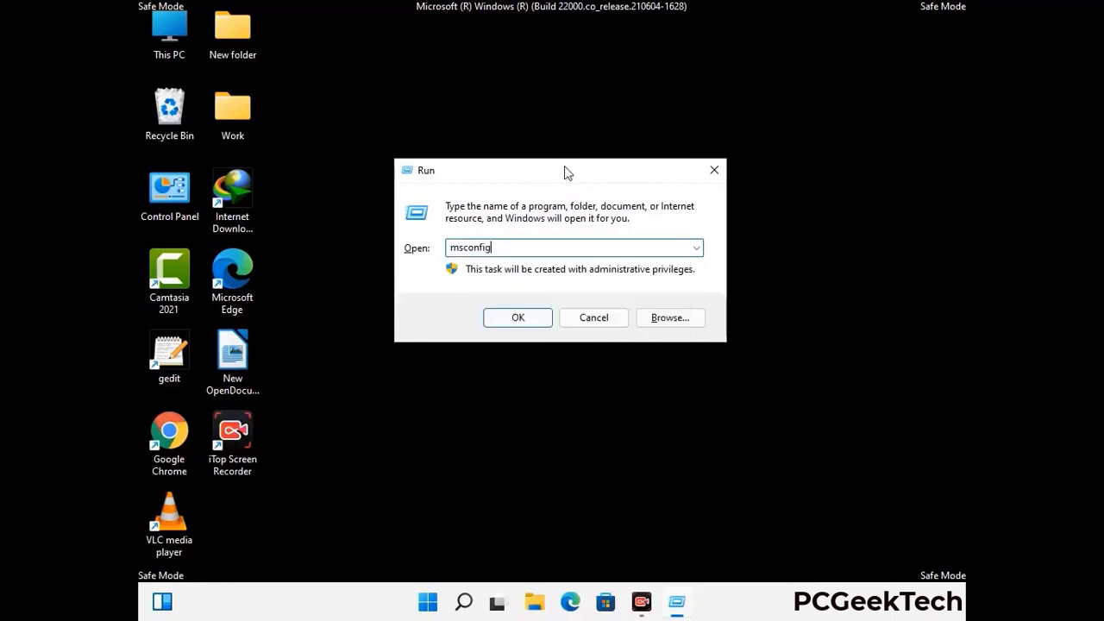
pyautogui.click(513, 317)
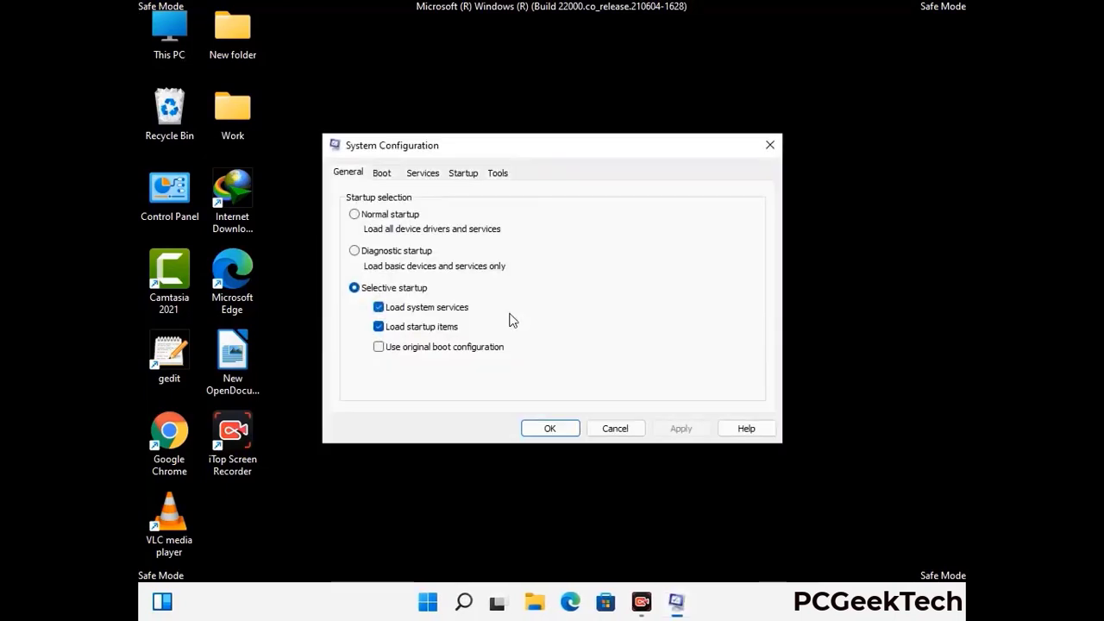
pyautogui.click(381, 172)
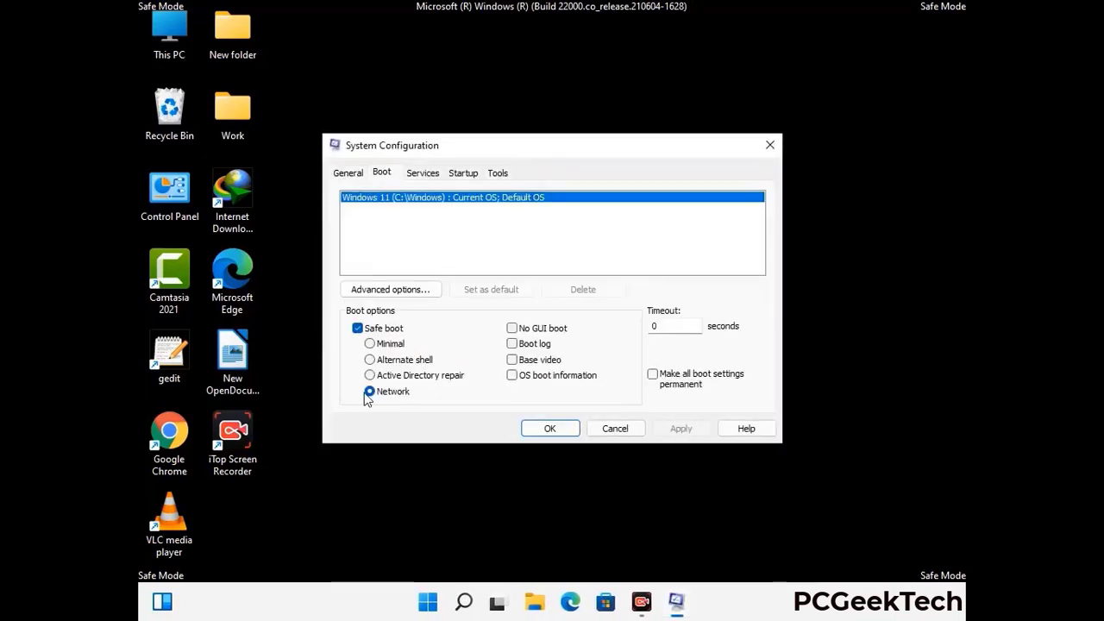
pyautogui.click(356, 329)
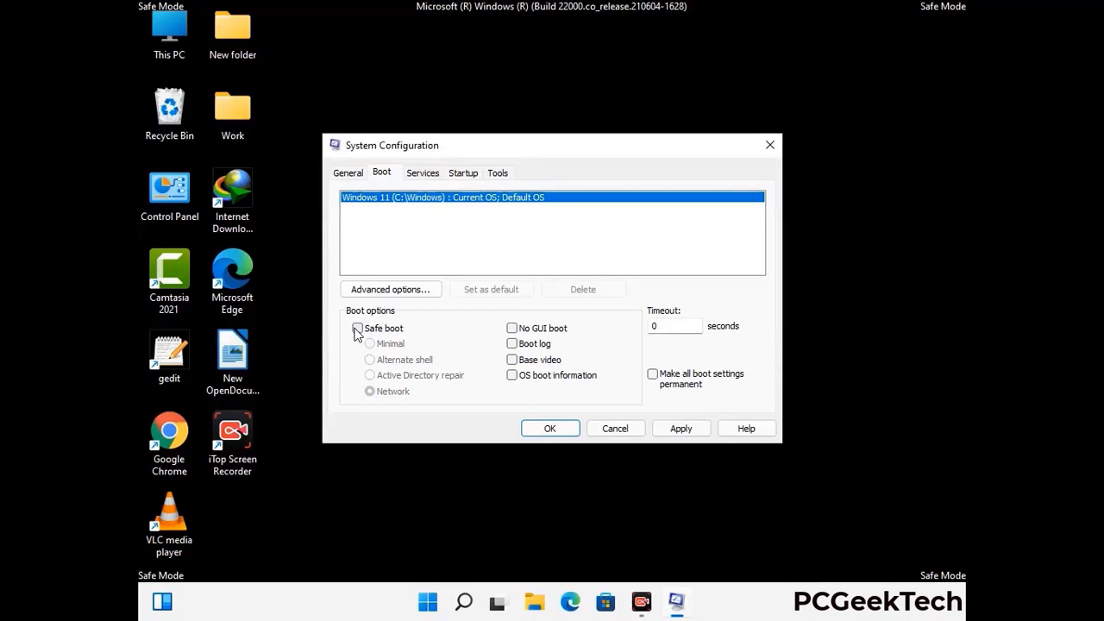